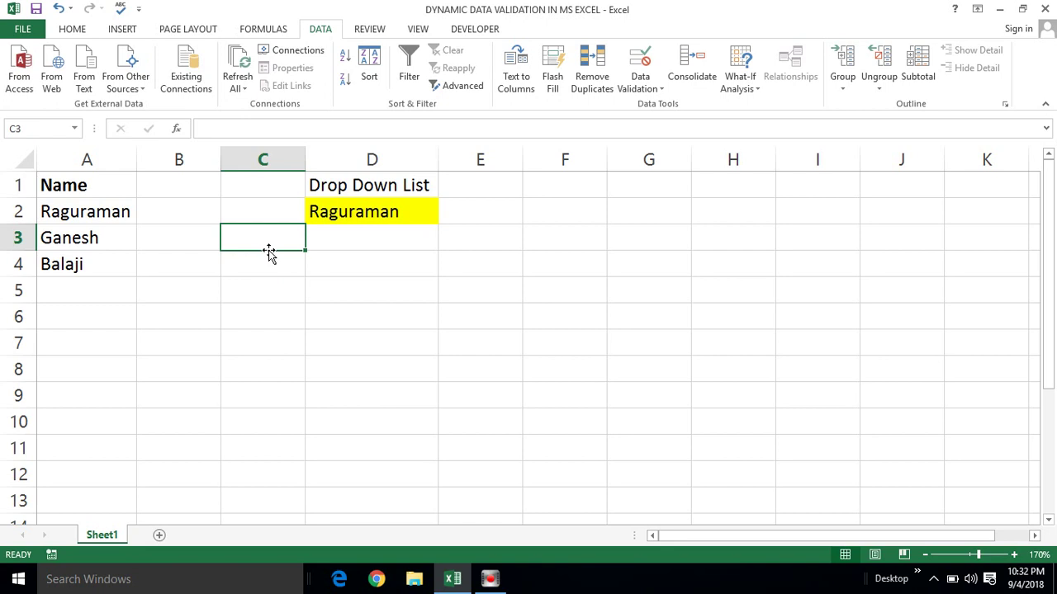
# Review the names in A2:A4 and the current choices in D2's drop-down list
pyautogui.click(348, 213)
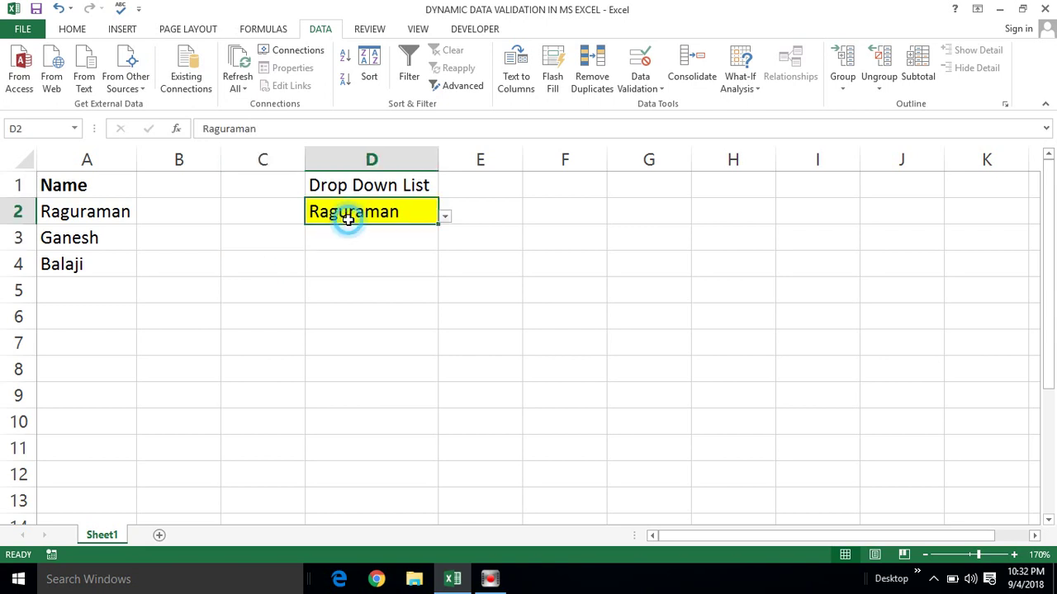
pyautogui.click(166, 223)
pyautogui.click(87, 160)
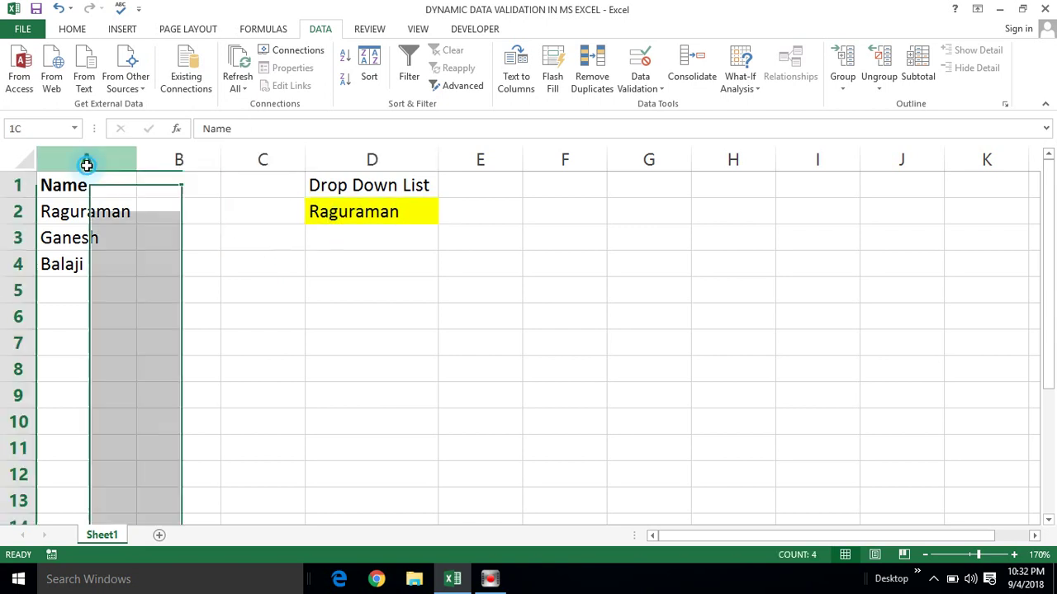
pyautogui.click(67, 214)
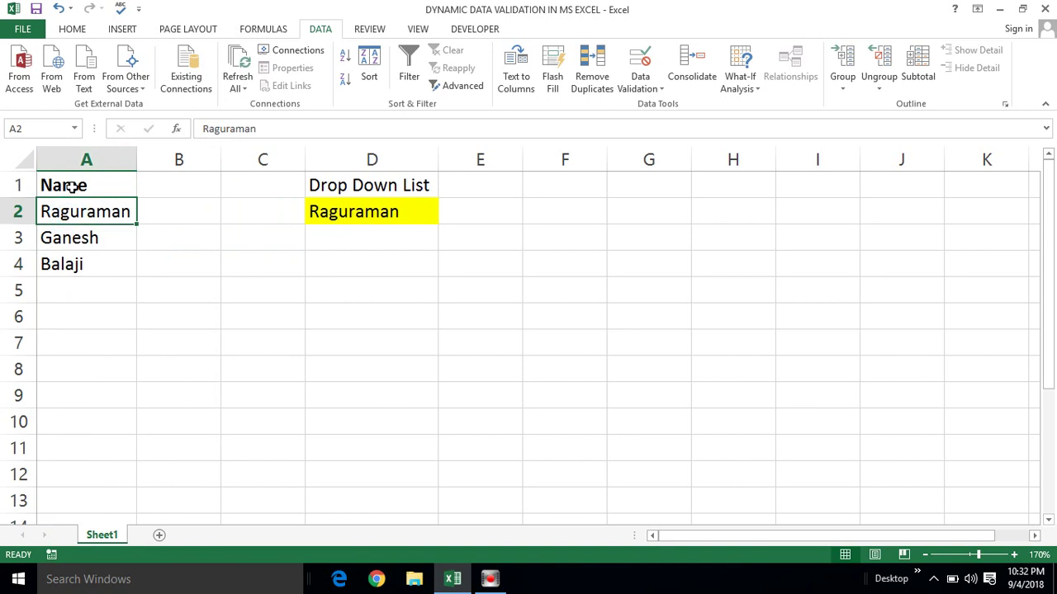
pyautogui.click(73, 187)
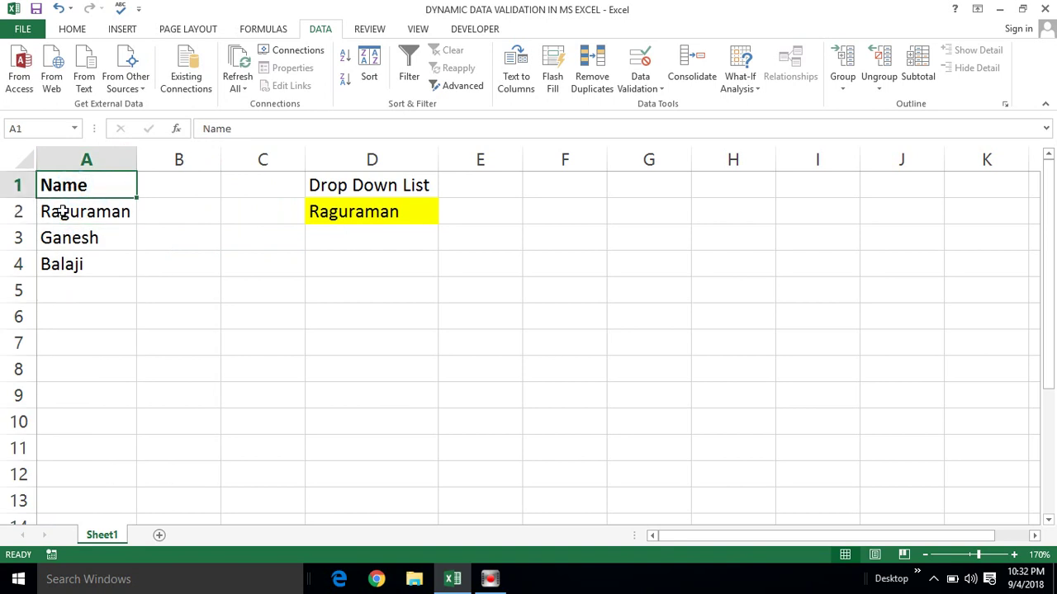
pyautogui.click(59, 214)
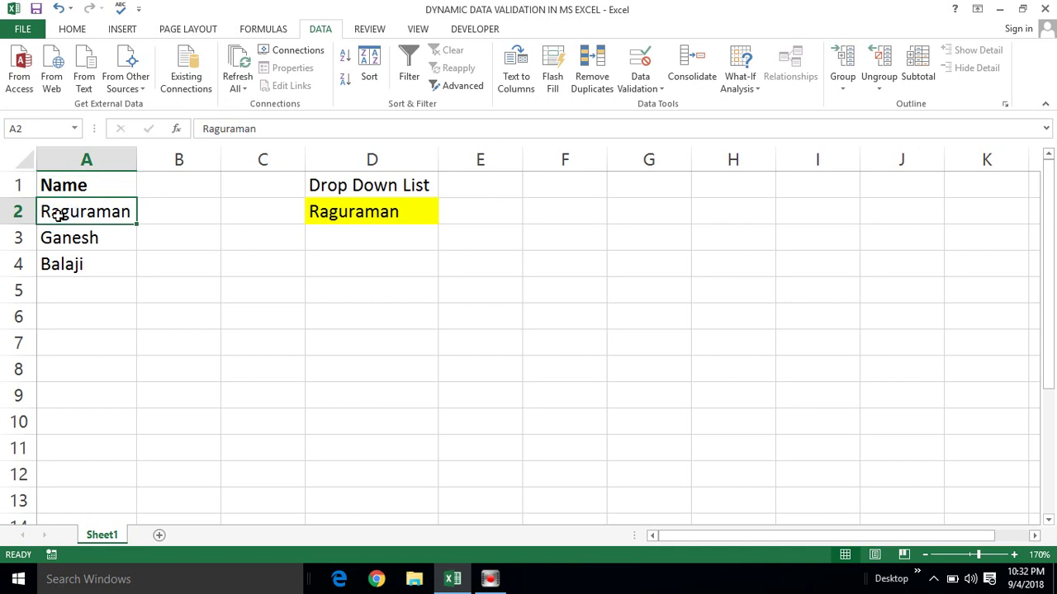
pyautogui.hotkey('ctrl', 'shift', 'Down')
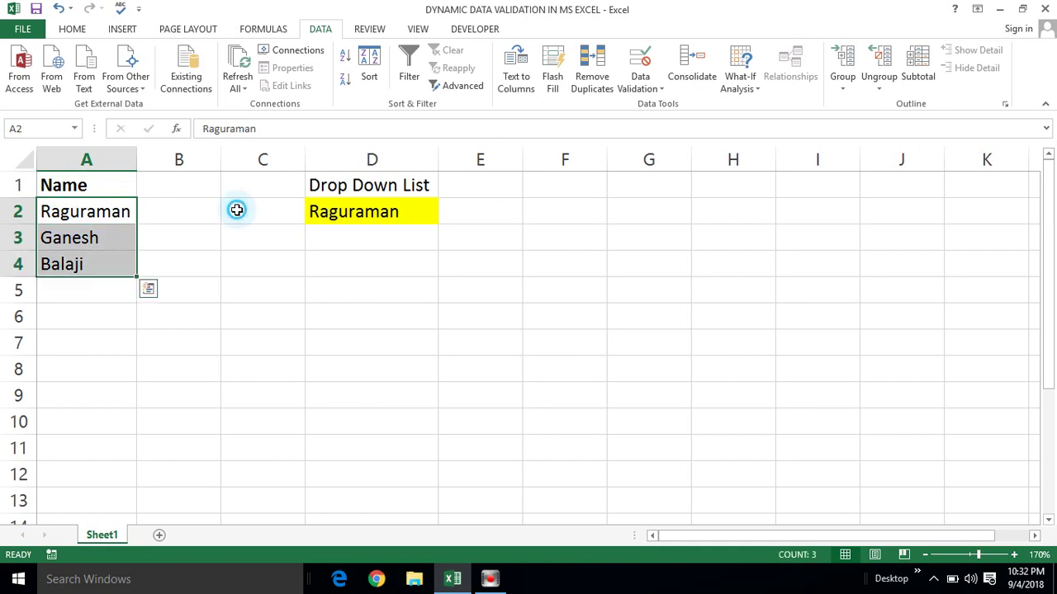
pyautogui.click(240, 210)
pyautogui.click(332, 213)
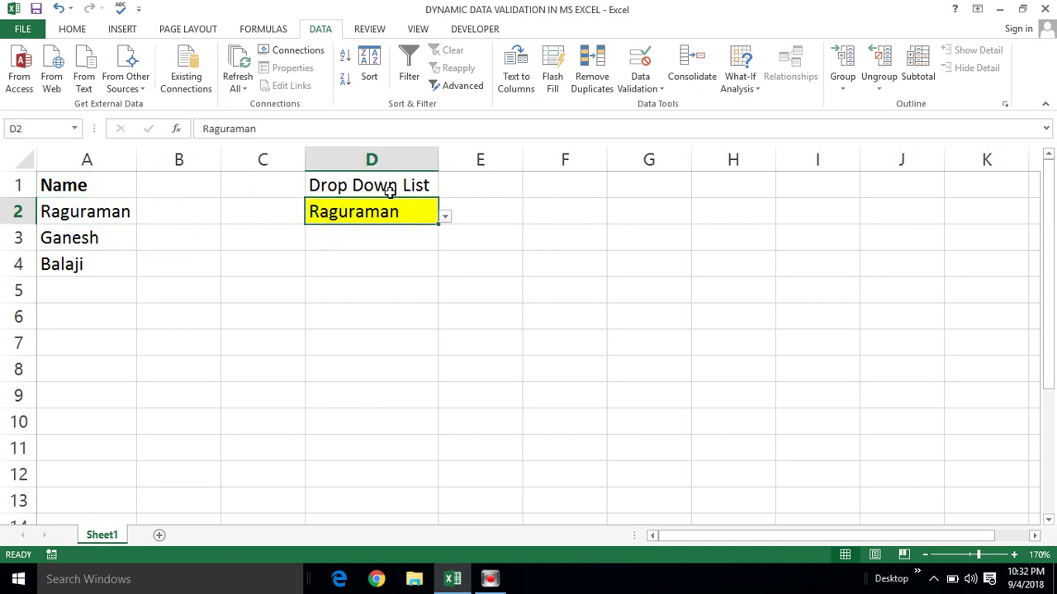
pyautogui.click(444, 220)
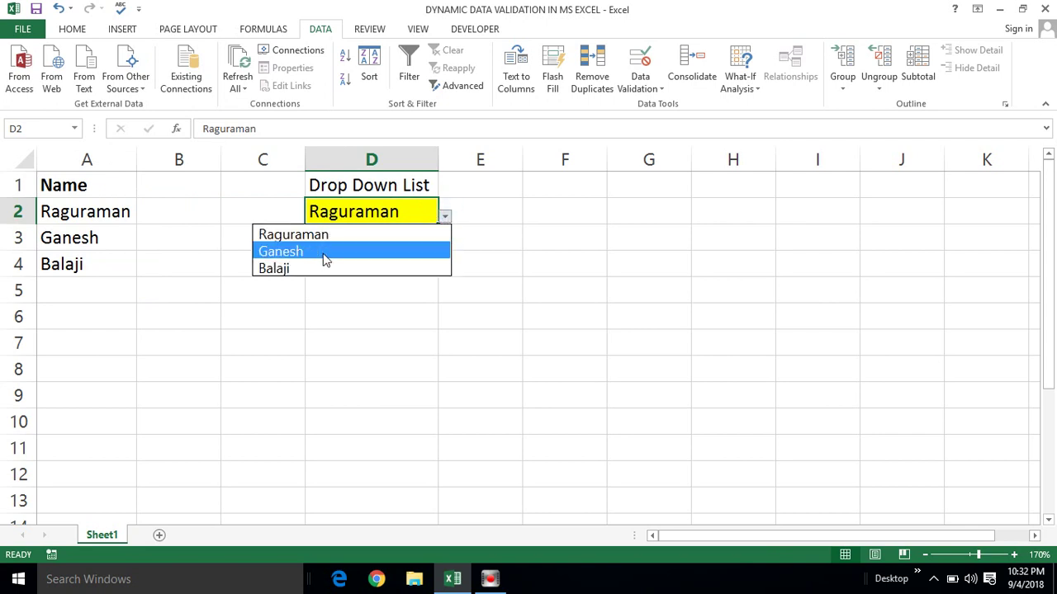
pyautogui.click(89, 221)
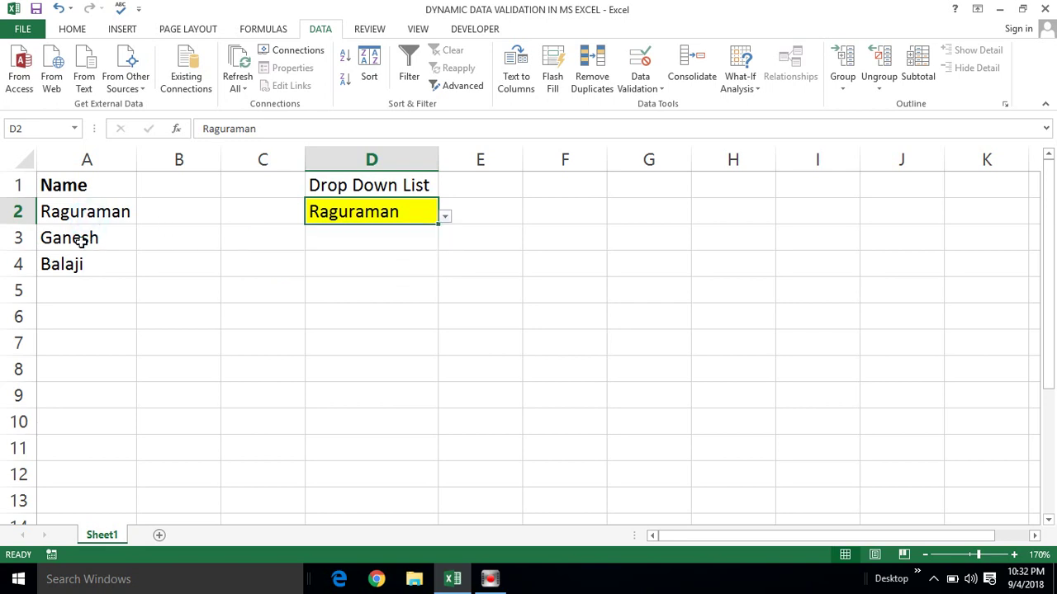
# Enter Naveen in A5 and Rajesh in A6
pyautogui.click(72, 290)
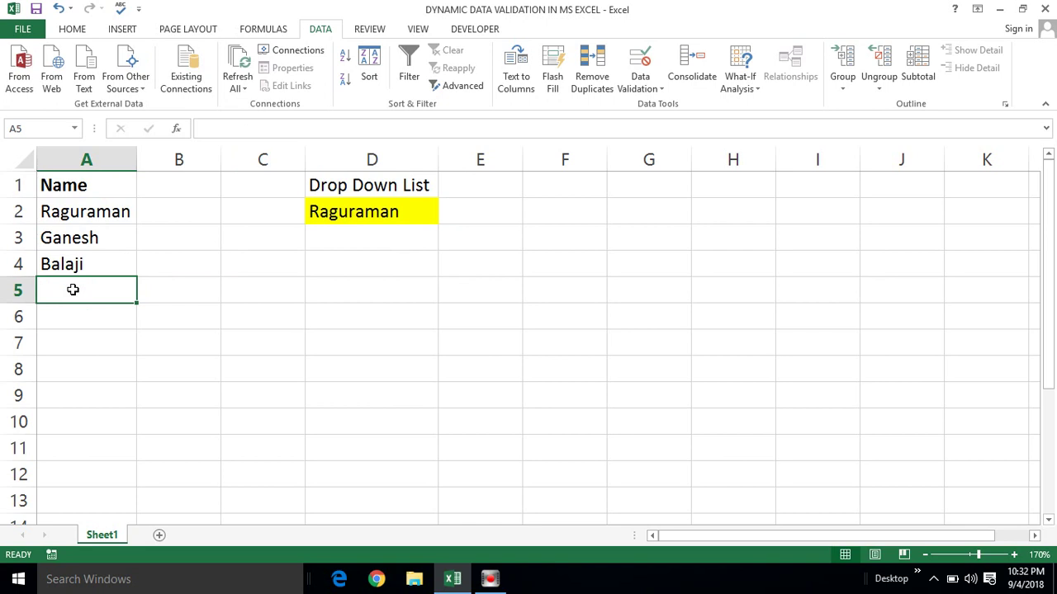
pyautogui.write('Navenn')
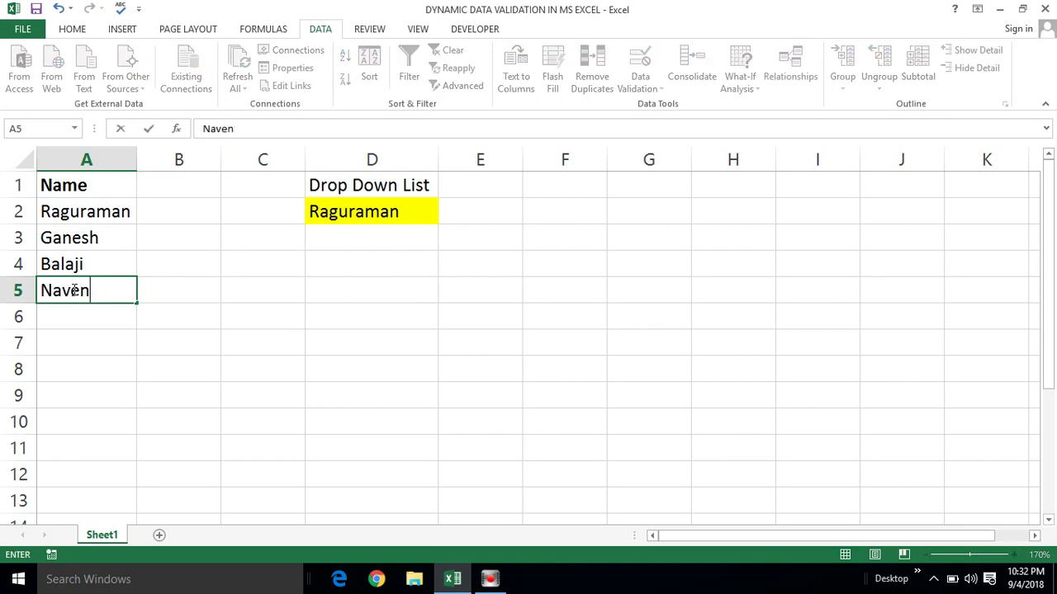
pyautogui.press('BackSpace')
pyautogui.write('en')
pyautogui.click(72, 290)
pyautogui.press('Return')
pyautogui.write('Ra')
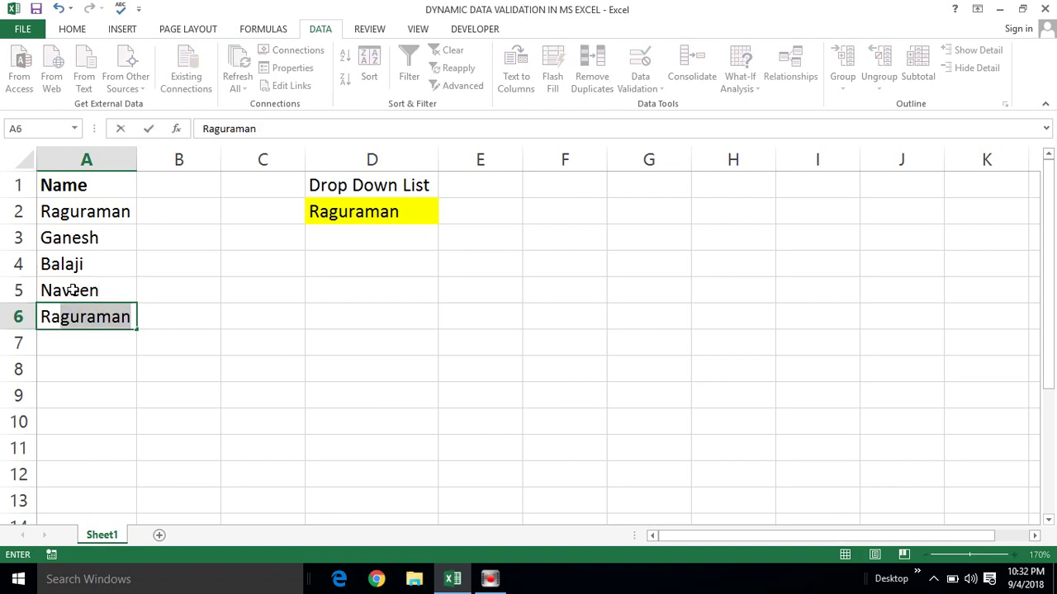
pyautogui.write('jesh')
pyautogui.click(119, 348)
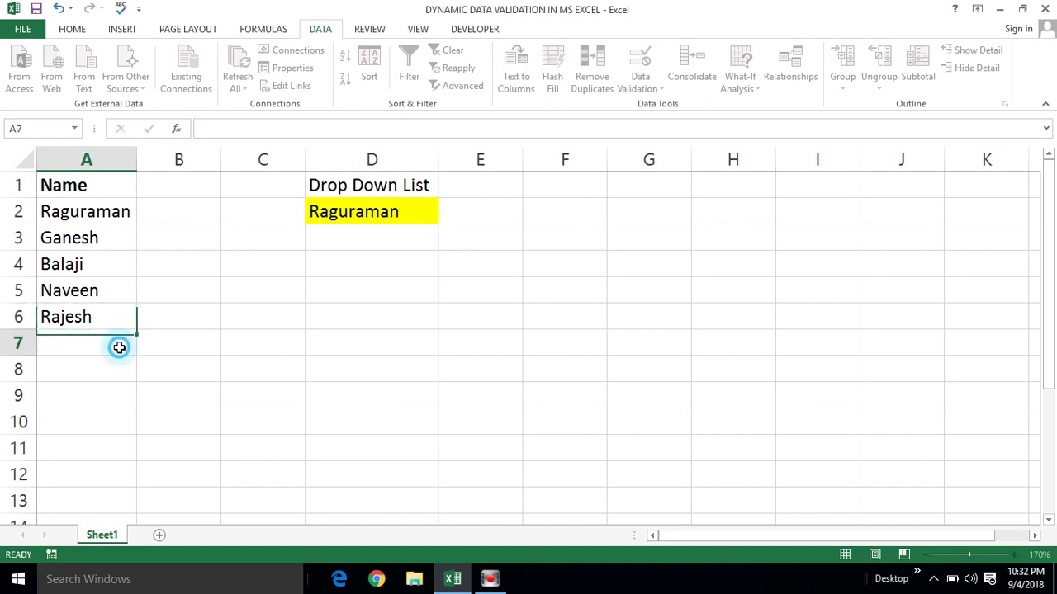
pyautogui.click(78, 297)
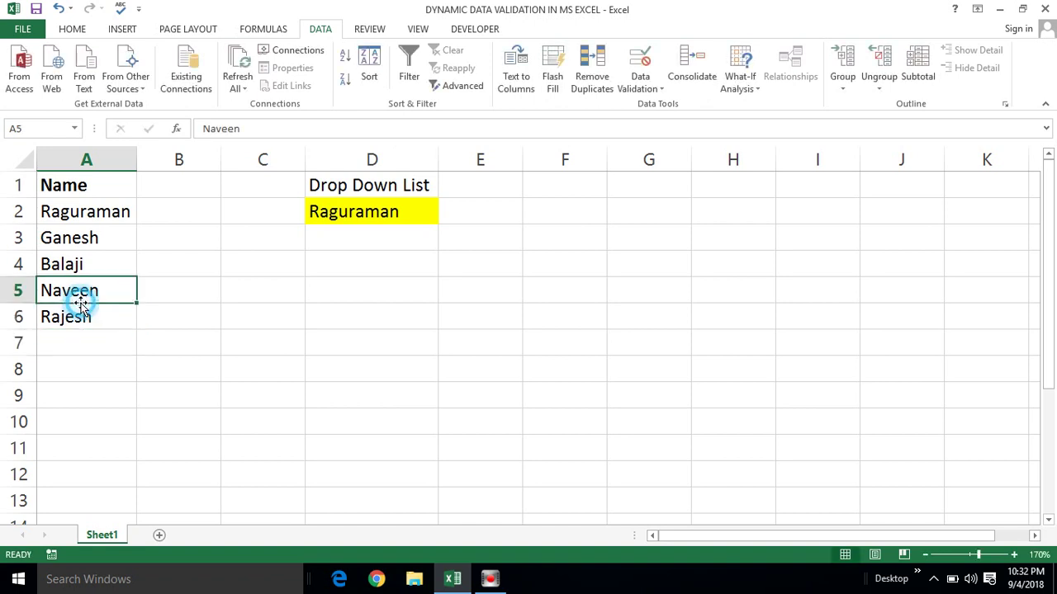
pyautogui.click(333, 216)
pyautogui.click(446, 217)
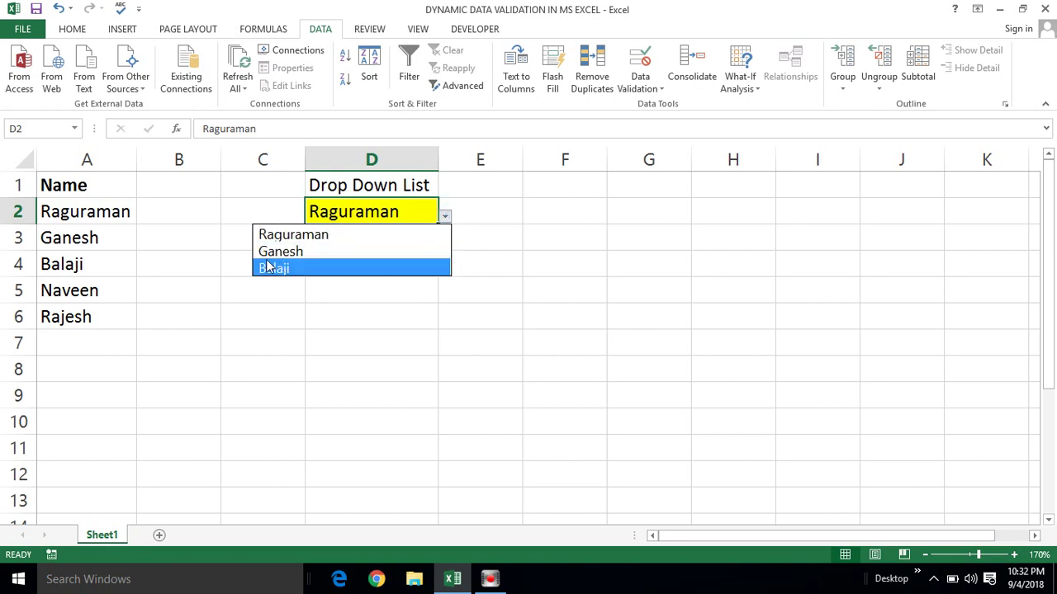
pyautogui.click(69, 291)
pyautogui.click(69, 291)
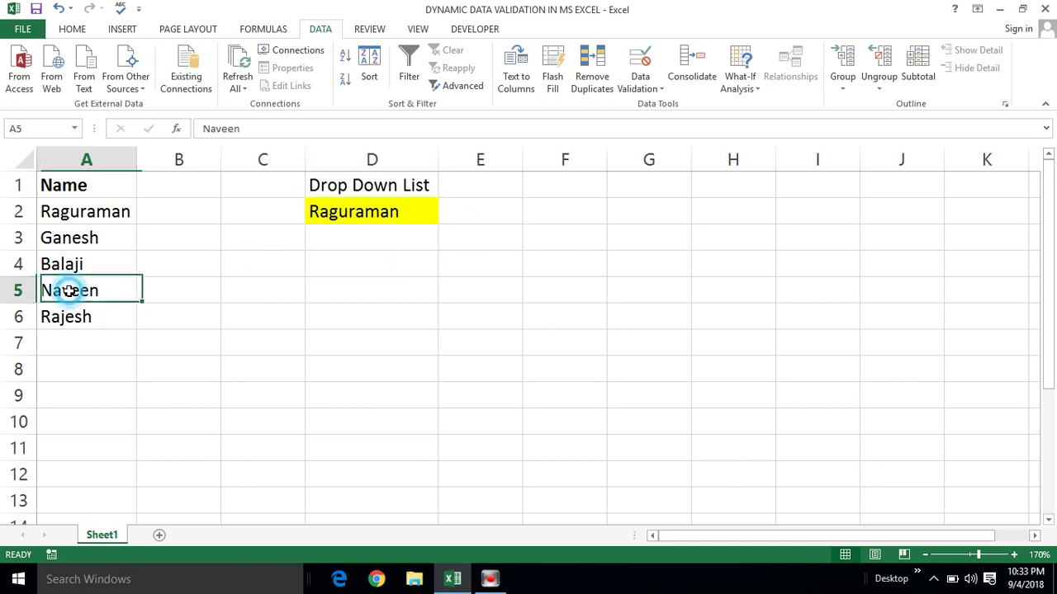
pyautogui.hotkey('shift', 'Down')
pyautogui.hotkey('shift', 'Down')
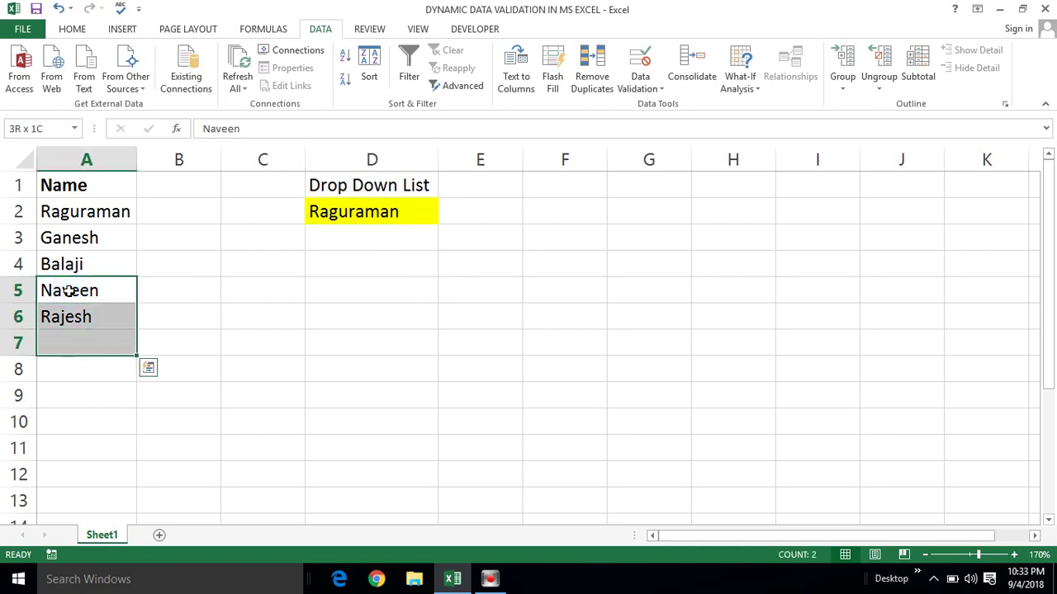
pyautogui.hotkey('shift', 'Up')
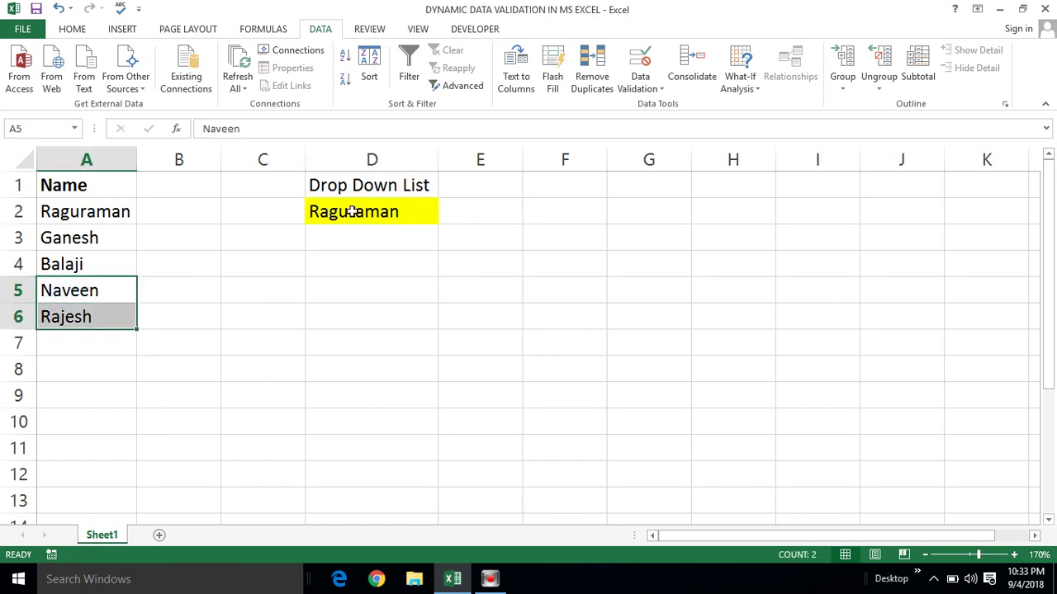
pyautogui.click(344, 212)
pyautogui.click(447, 216)
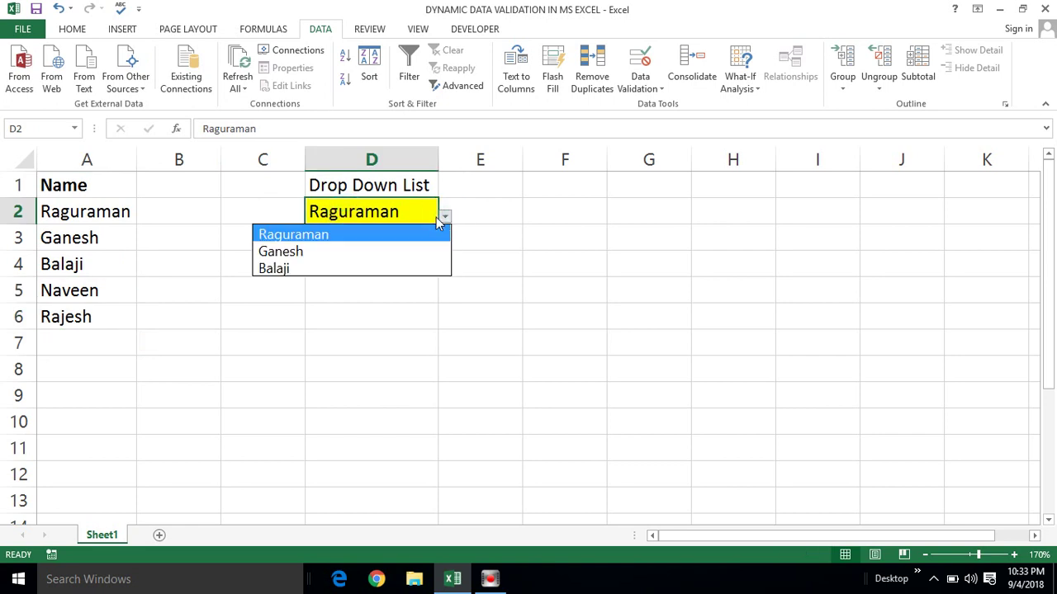
pyautogui.click(76, 213)
pyautogui.hotkey('shift', 'Down')
pyautogui.hotkey('shift', 'Down')
pyautogui.hotkey('shift', 'Down')
pyautogui.hotkey('shift', 'Up')
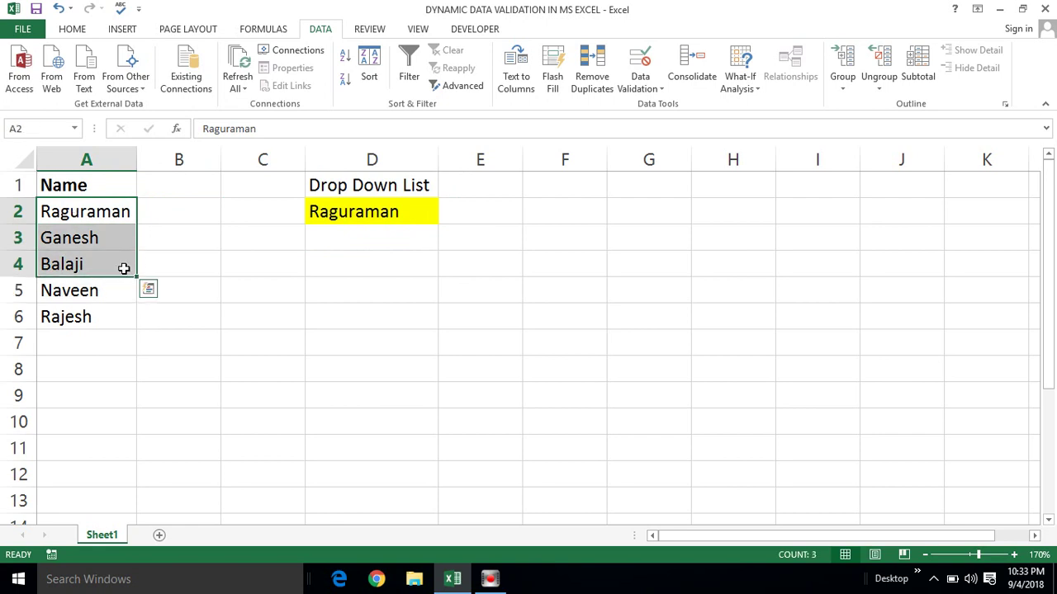
pyautogui.click(97, 299)
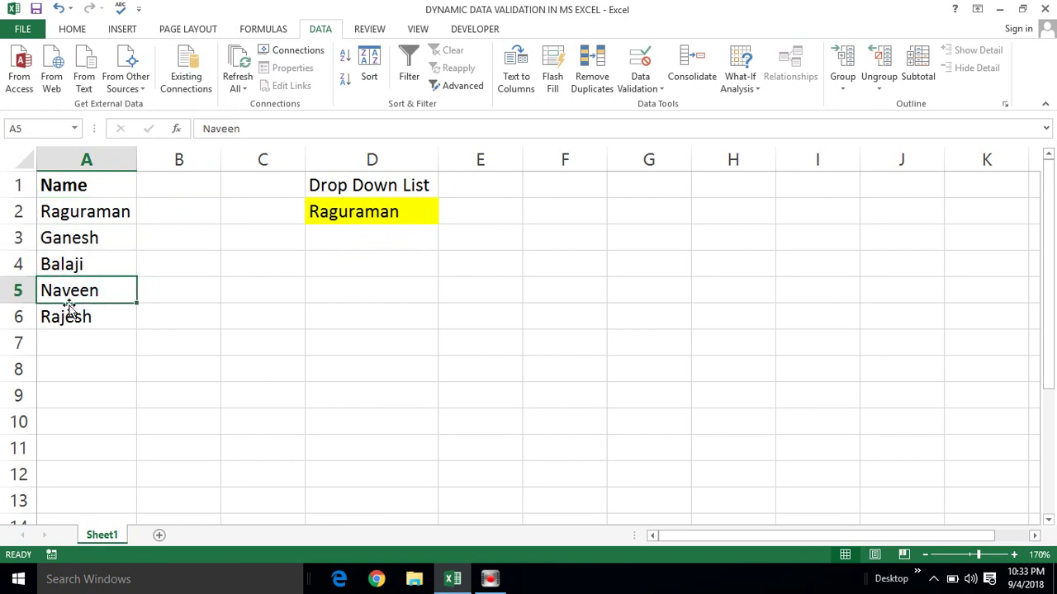
pyautogui.click(65, 311)
pyautogui.click(59, 339)
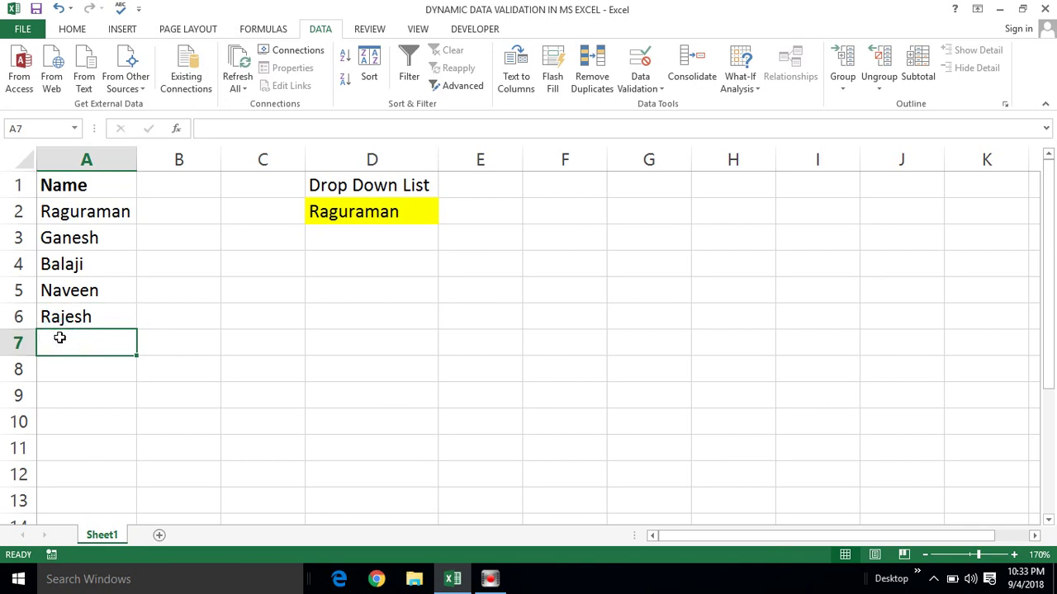
pyautogui.click(56, 366)
pyautogui.click(56, 390)
pyautogui.click(52, 430)
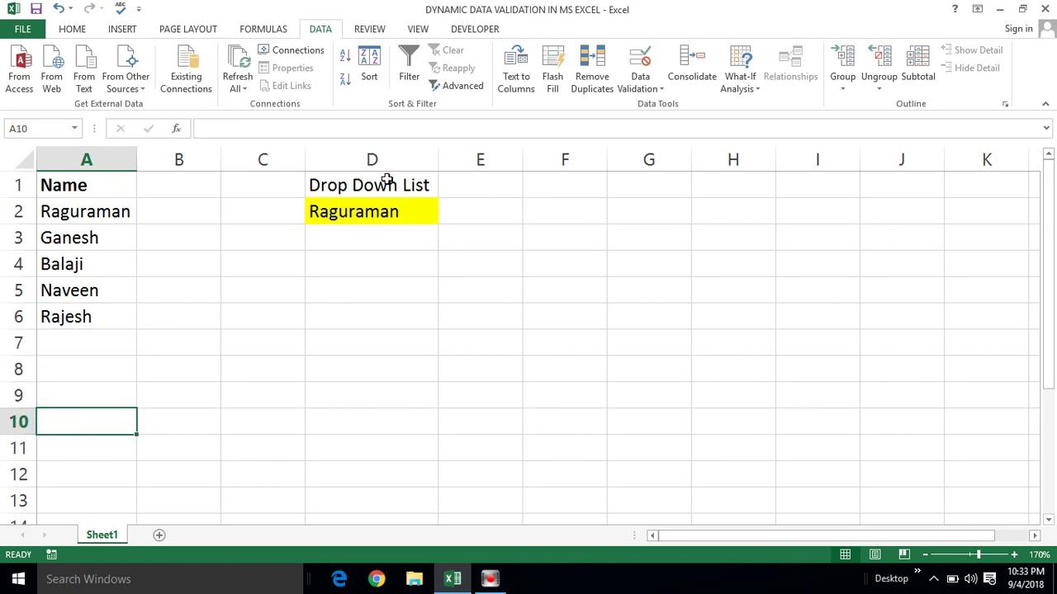
pyautogui.click(367, 209)
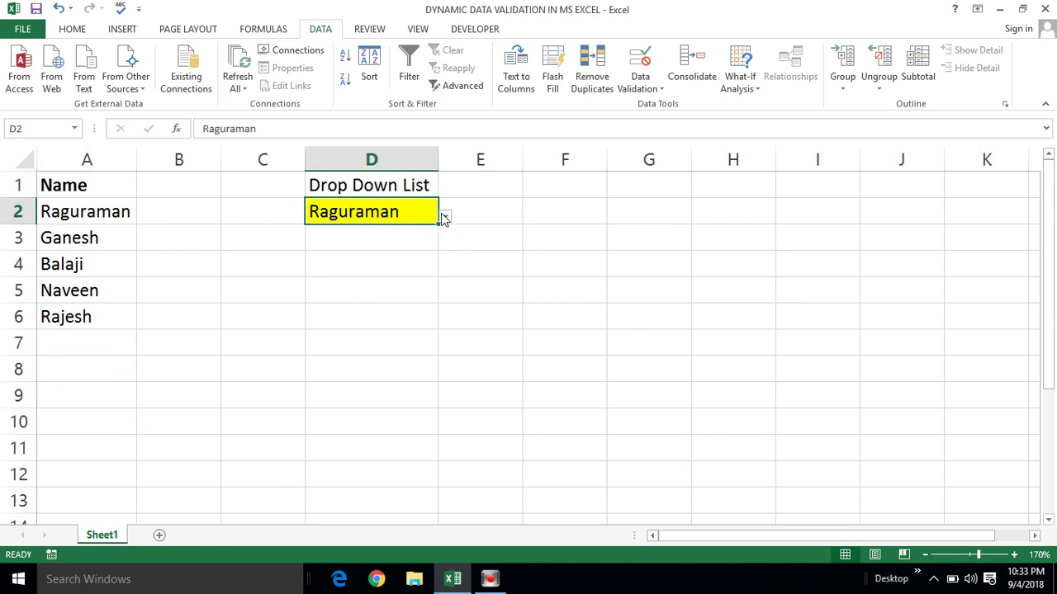
pyautogui.click(445, 215)
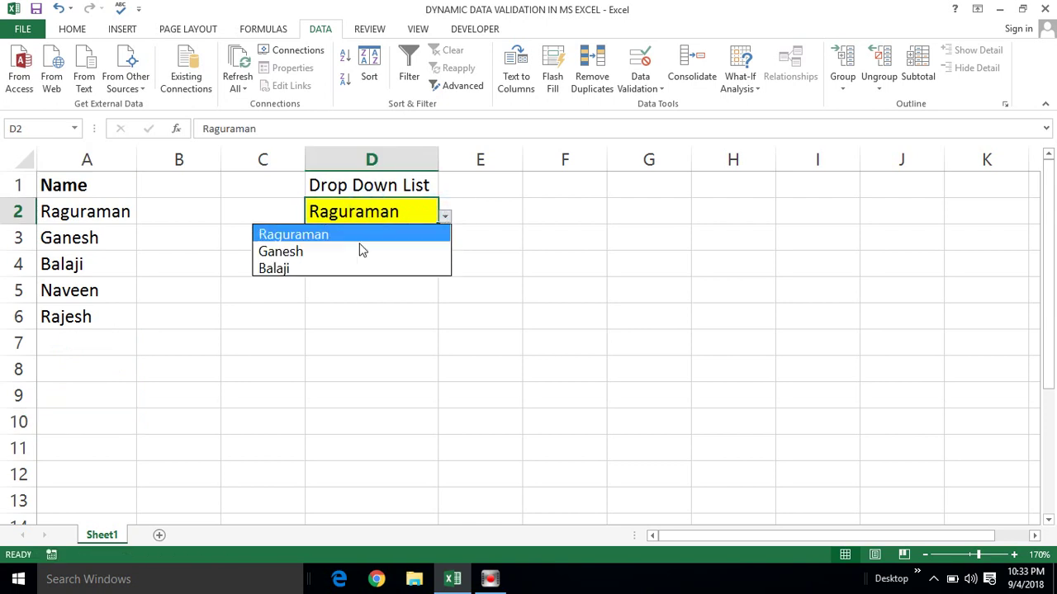
pyautogui.click(333, 301)
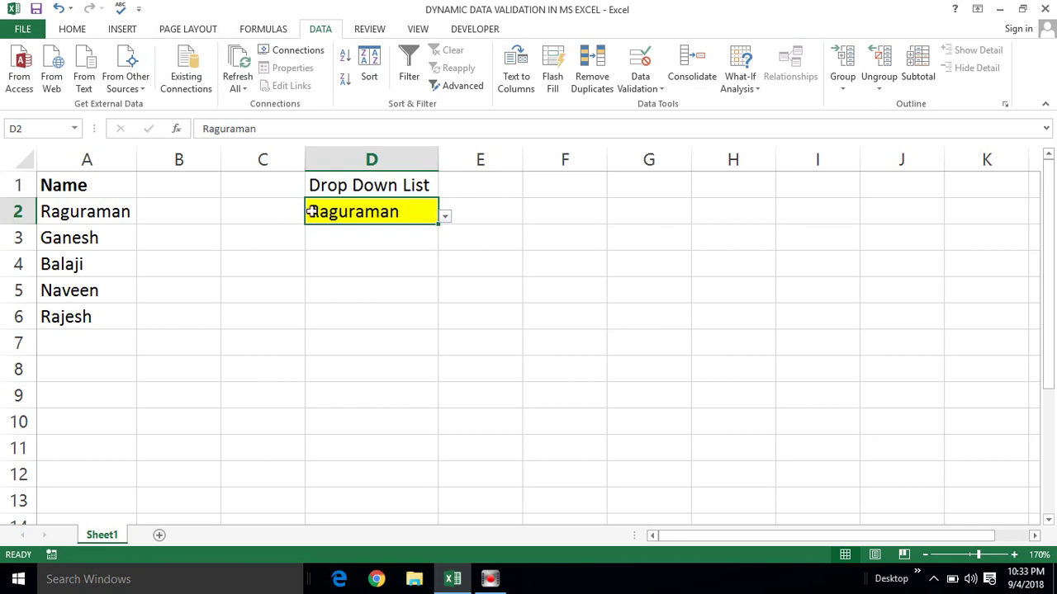
# Select cells in column C around C4 and C5, away from D2
pyautogui.click(253, 250)
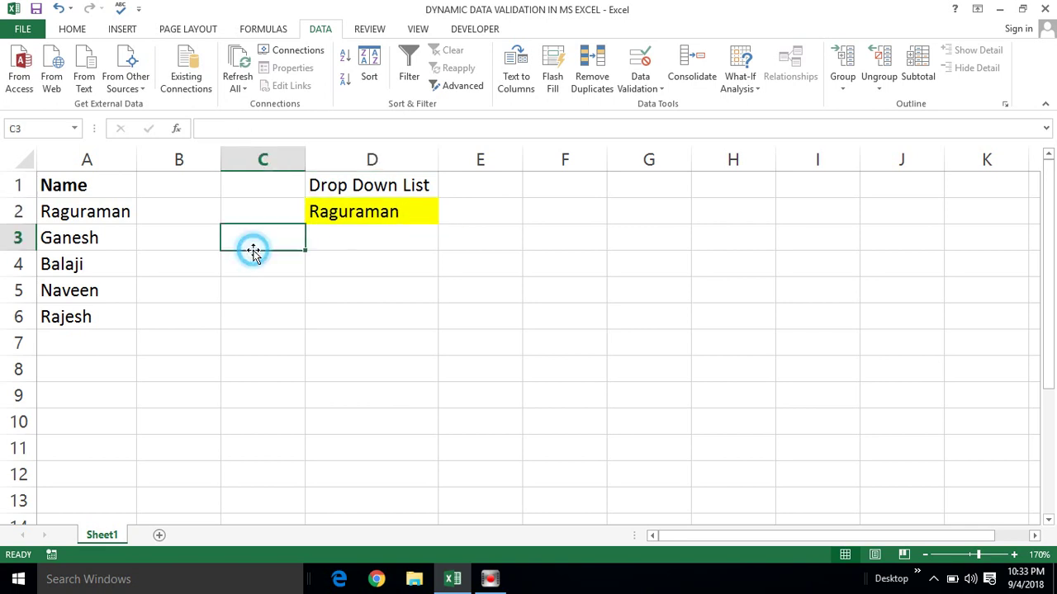
pyautogui.click(253, 269)
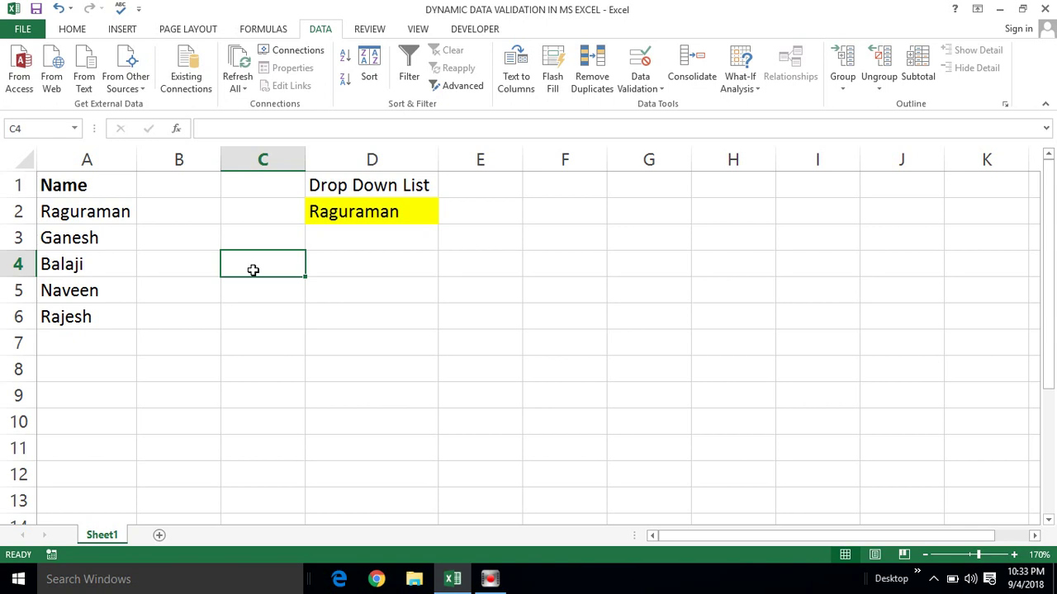
pyautogui.click(201, 284)
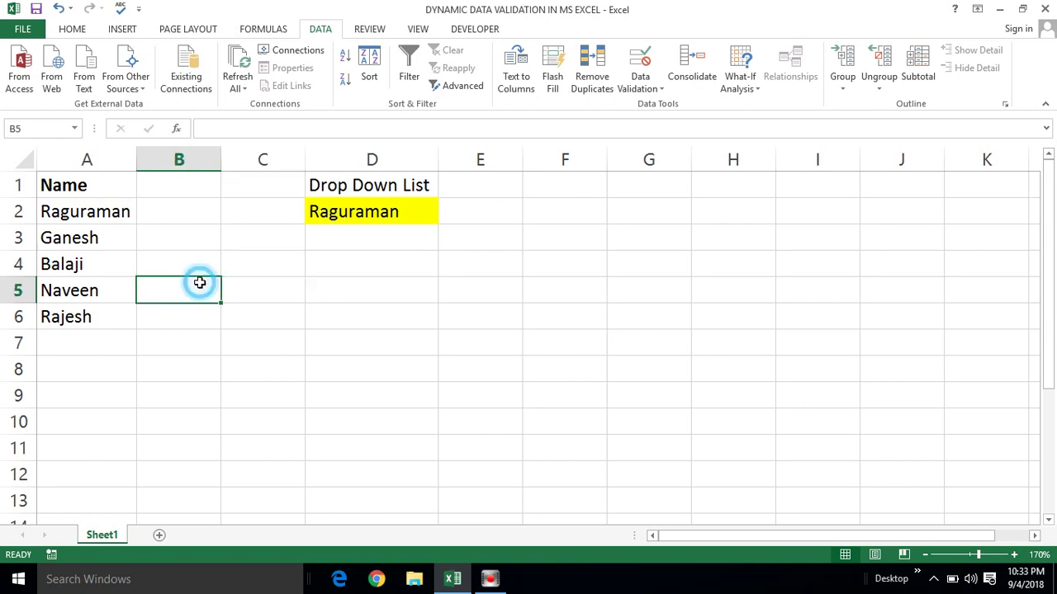
pyautogui.click(257, 283)
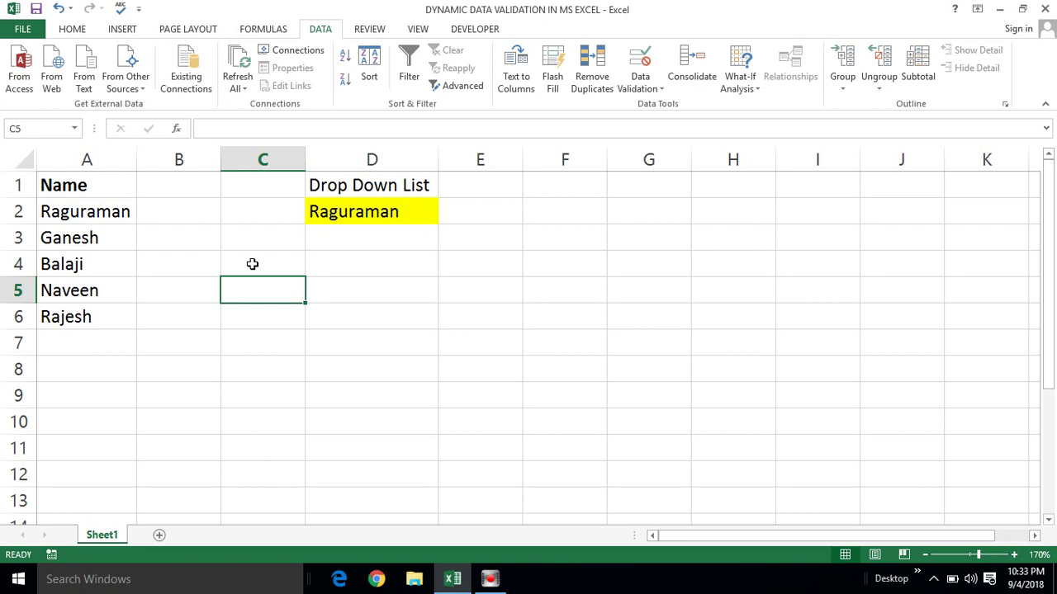
pyautogui.click(251, 262)
pyautogui.click(227, 291)
pyautogui.click(243, 272)
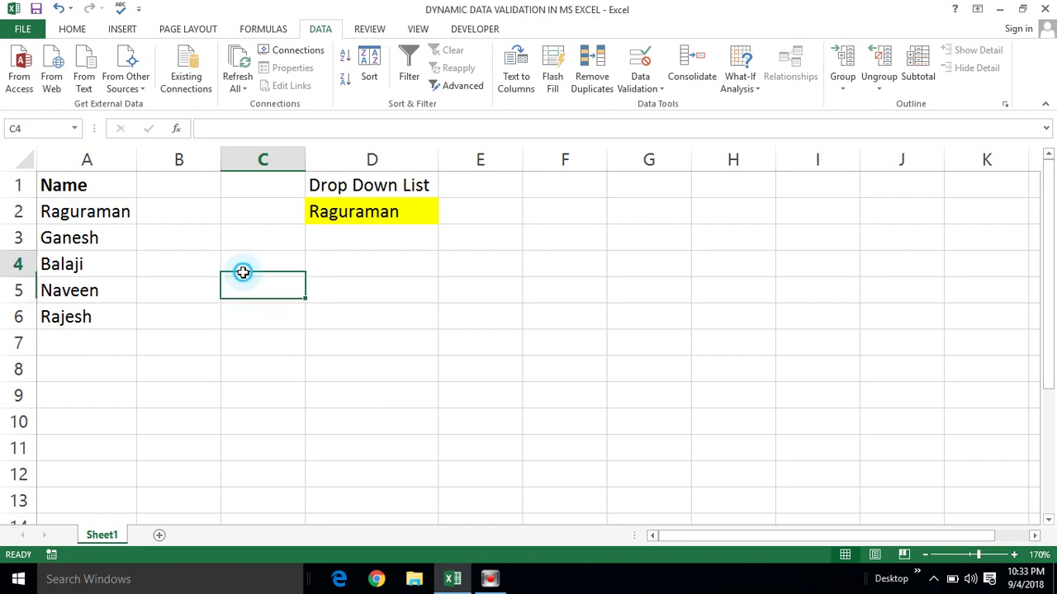
pyautogui.click(267, 242)
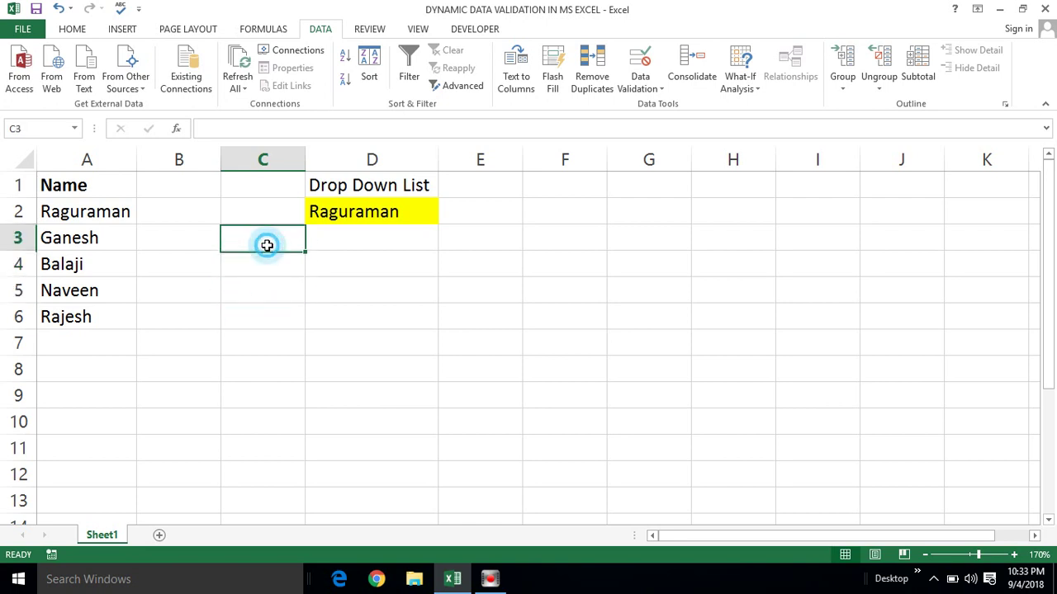
pyautogui.click(256, 276)
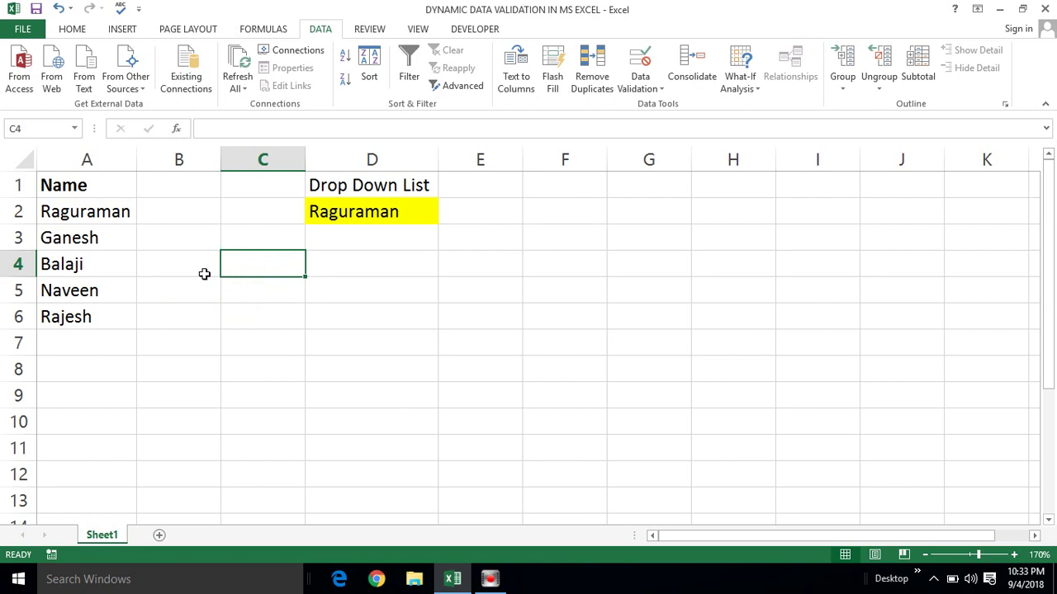
# Select cells B4, C4 and C3, then settle on the drop-down cell D2
pyautogui.click(205, 274)
pyautogui.click(236, 283)
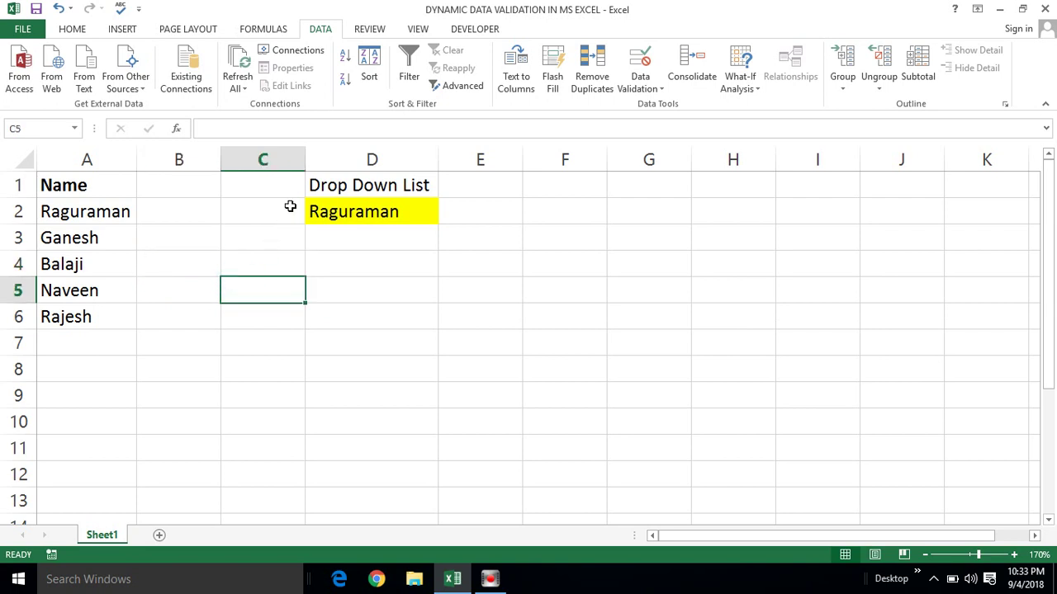
pyautogui.click(244, 260)
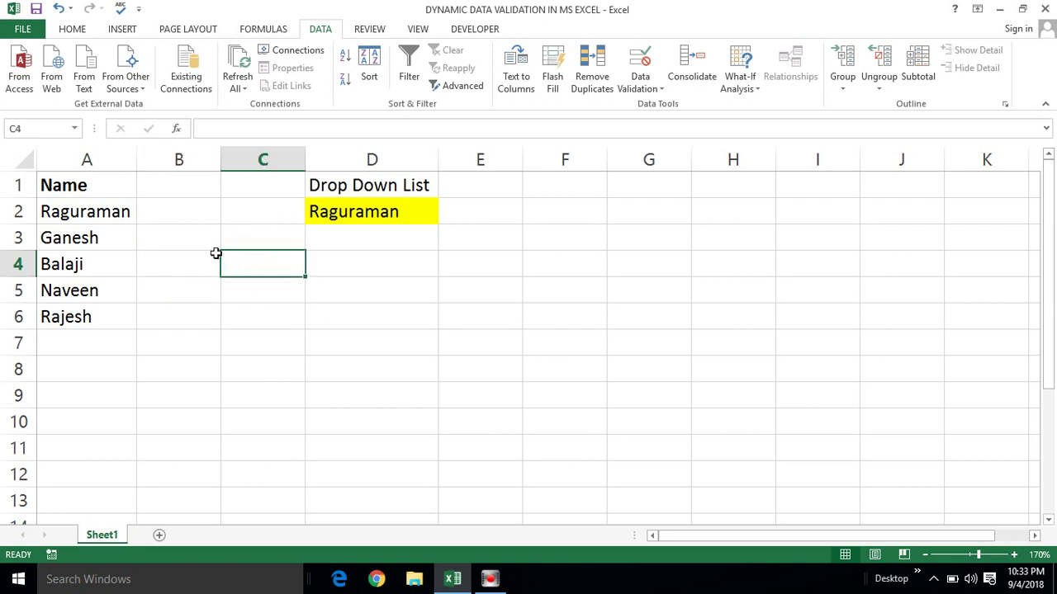
pyautogui.click(217, 253)
pyautogui.click(244, 256)
pyautogui.click(253, 244)
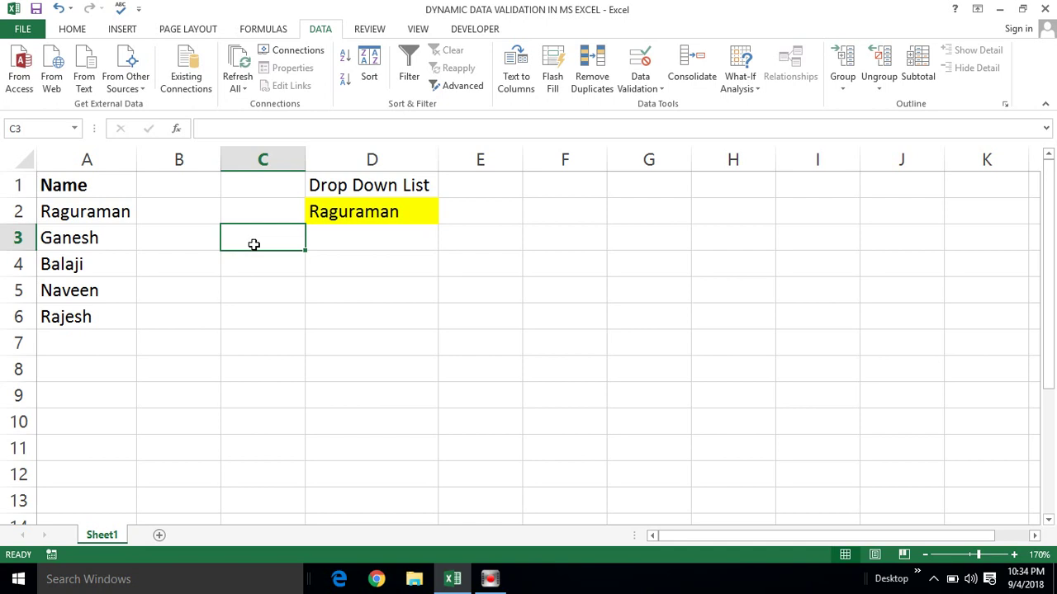
pyautogui.click(237, 261)
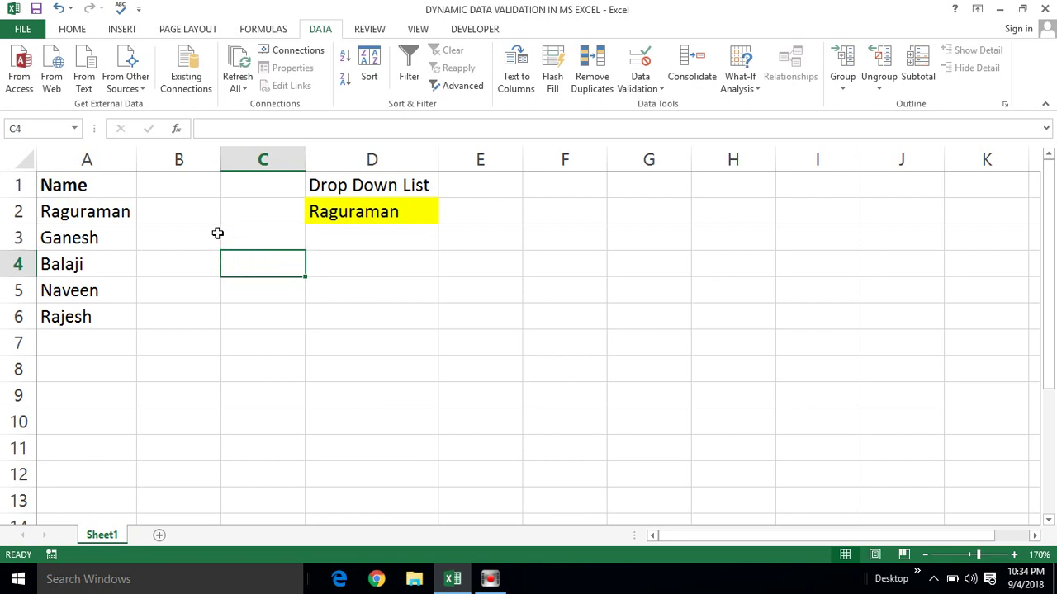
pyautogui.click(322, 214)
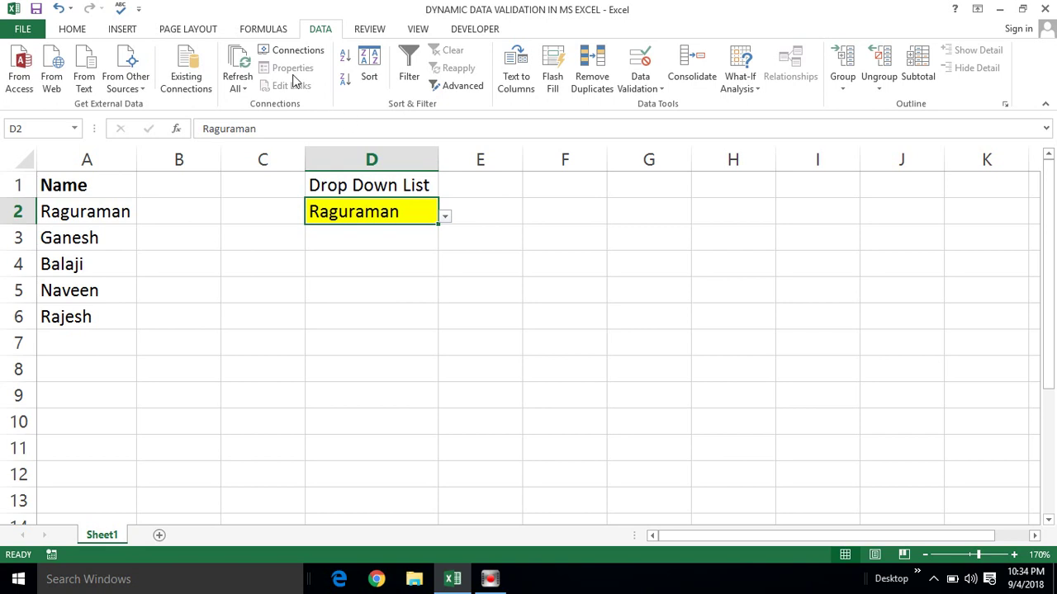
pyautogui.click(640, 89)
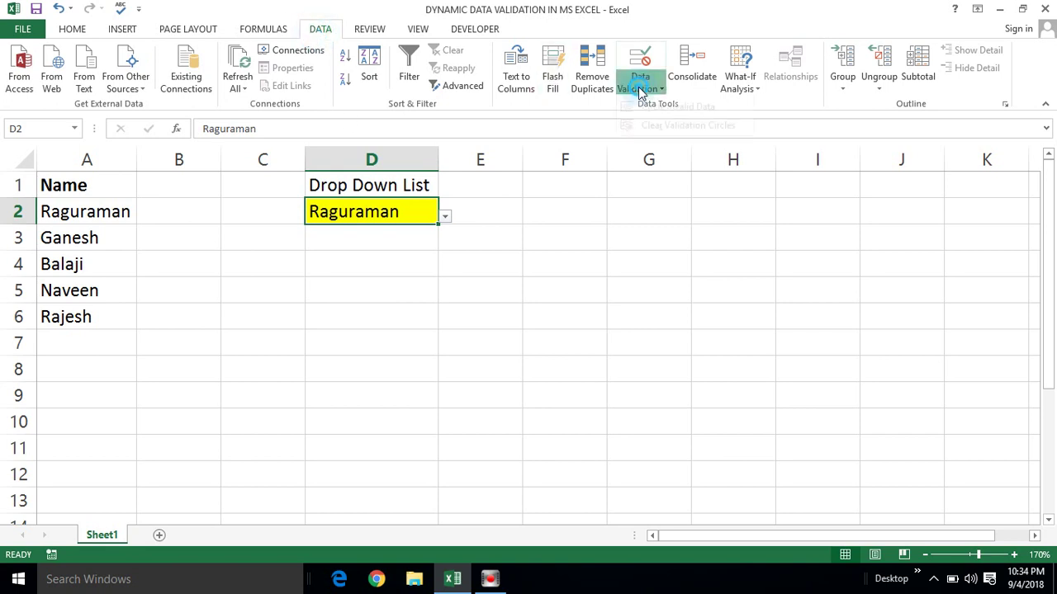
pyautogui.click(653, 106)
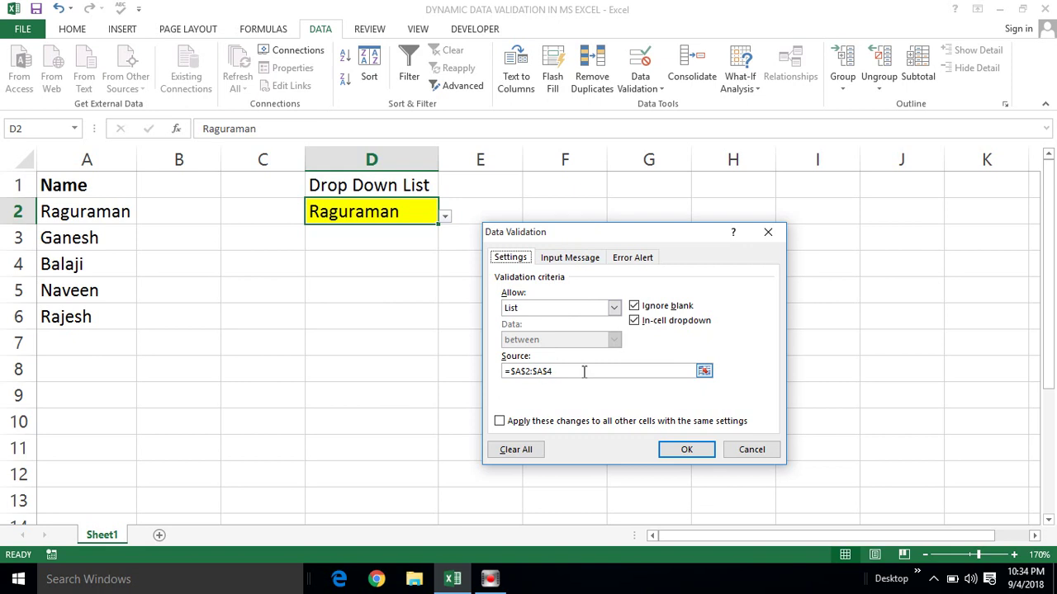
pyautogui.click(703, 373)
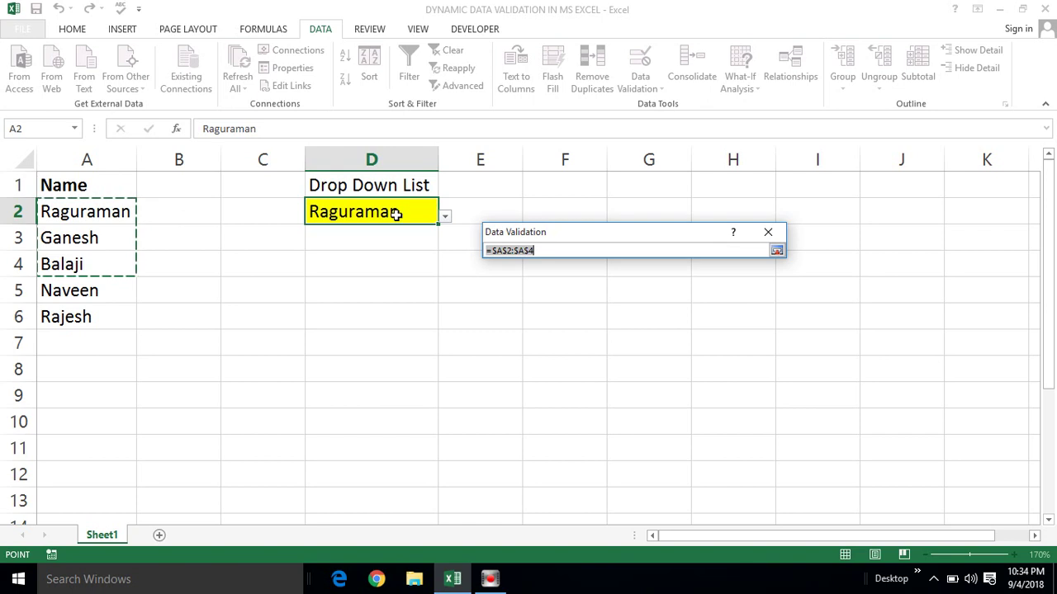
pyautogui.click(776, 251)
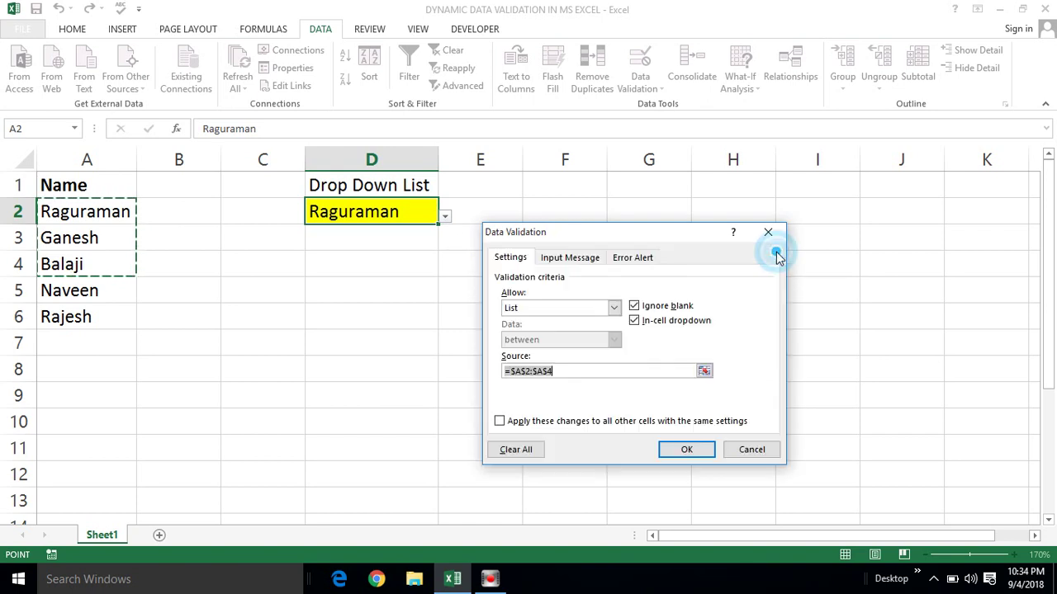
pyautogui.click(598, 373)
pyautogui.press('BackSpace')
pyautogui.write('=Offset')
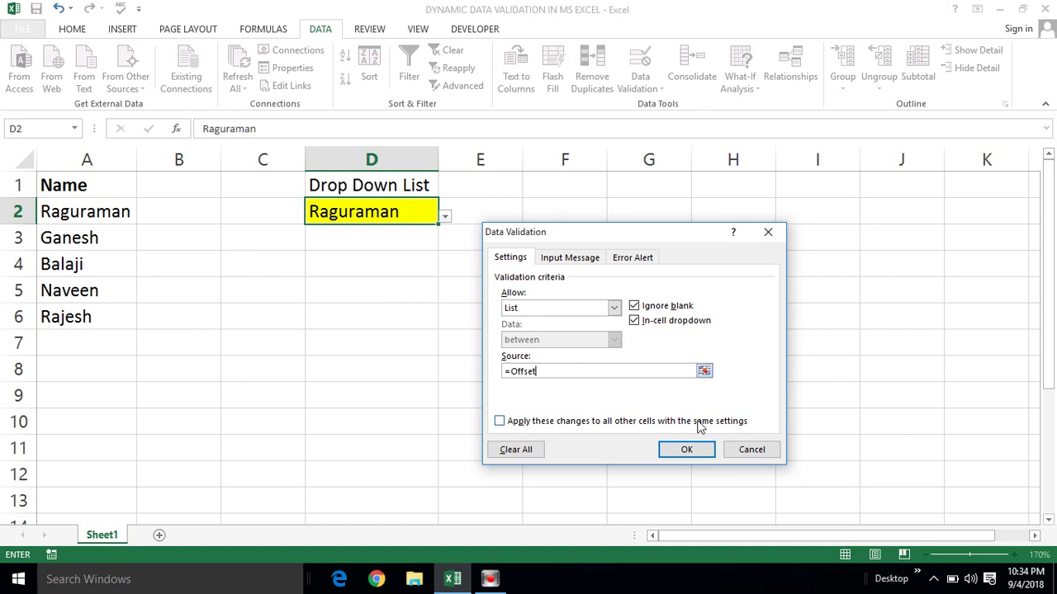
pyautogui.click(739, 454)
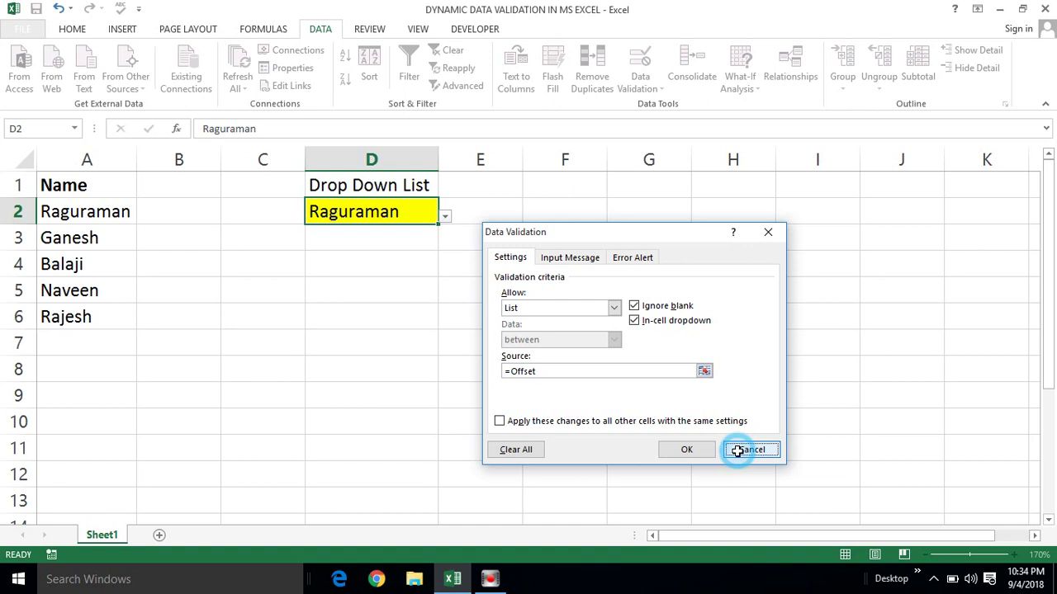
# Start the formula =OFFSET(A2, in cell C5 using the OFFSET suggestion
pyautogui.click(238, 291)
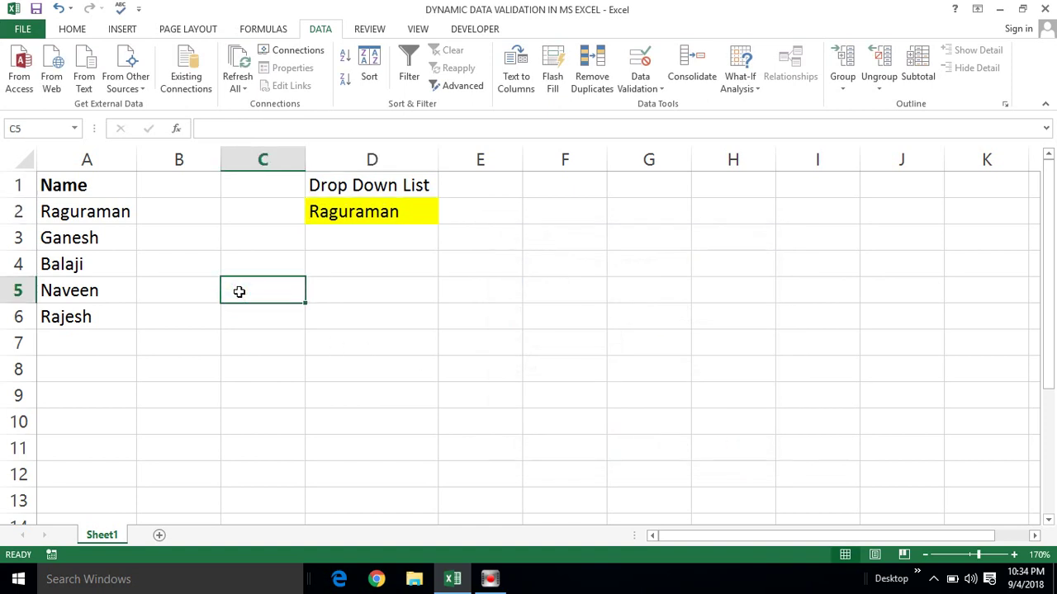
pyautogui.write('=o')
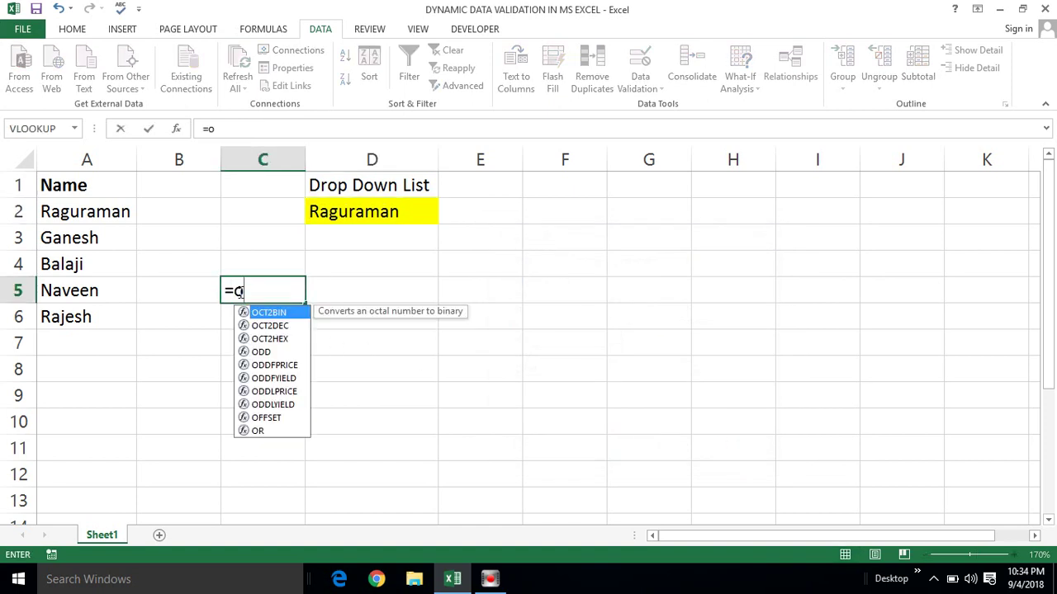
pyautogui.write('ffset')
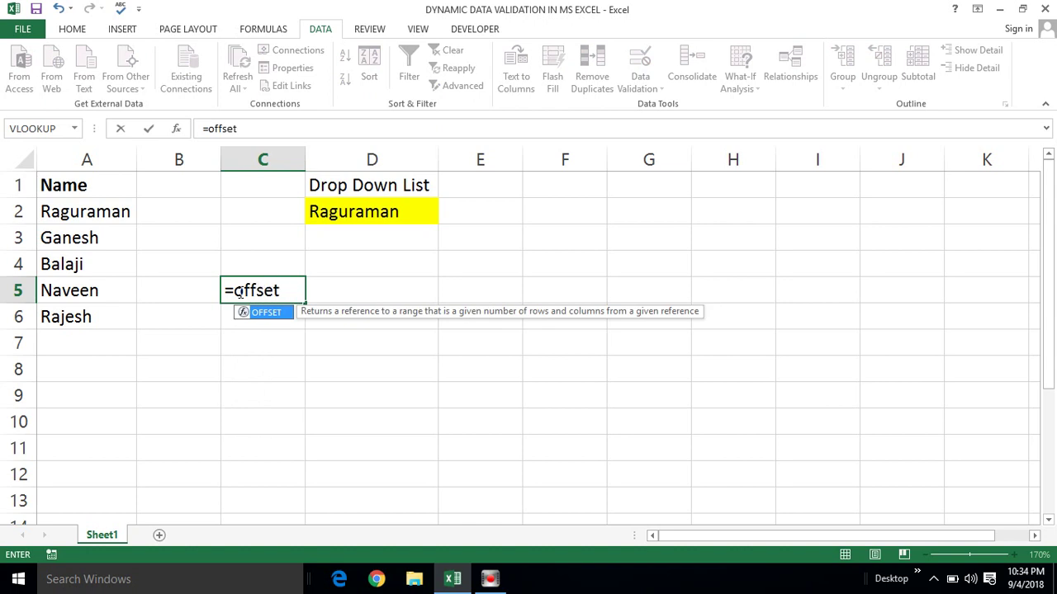
pyautogui.doubleClick(275, 314)
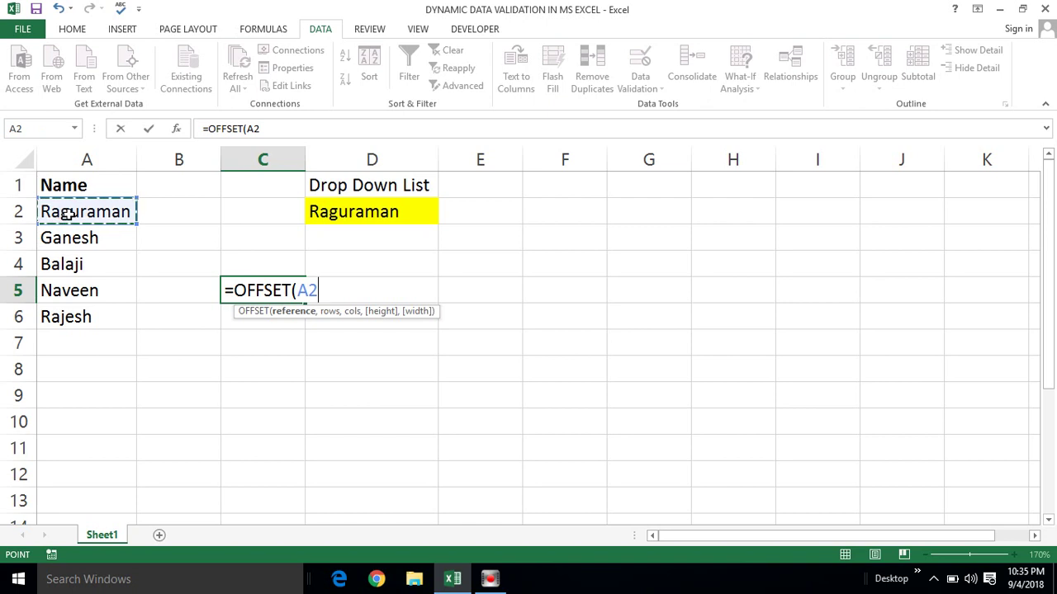
pyautogui.write(',')
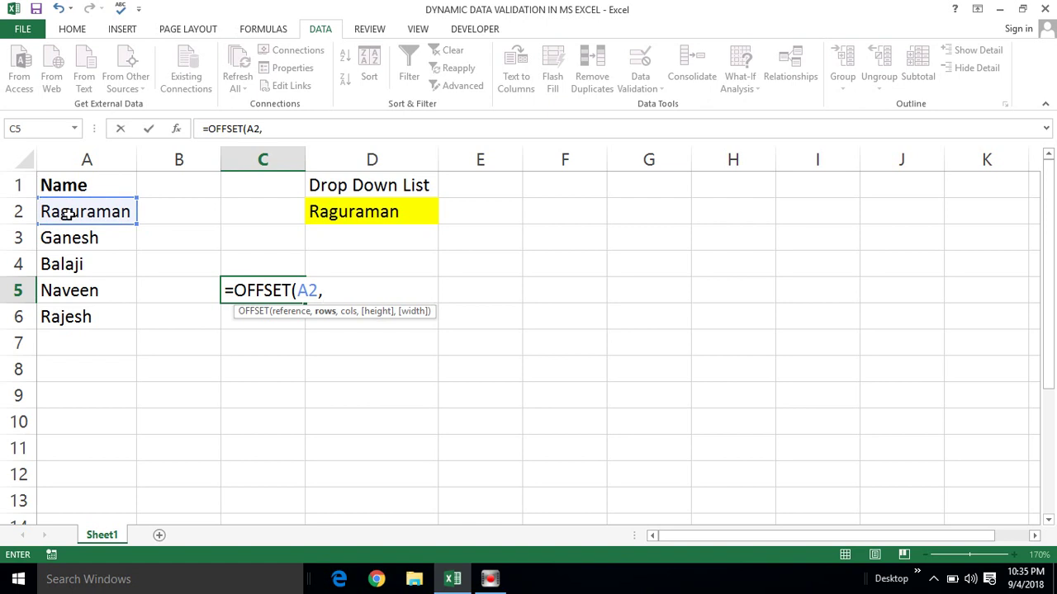
# Add 0,0 as row and column offsets and begin COUNTA as the height
pyautogui.write('0,0')
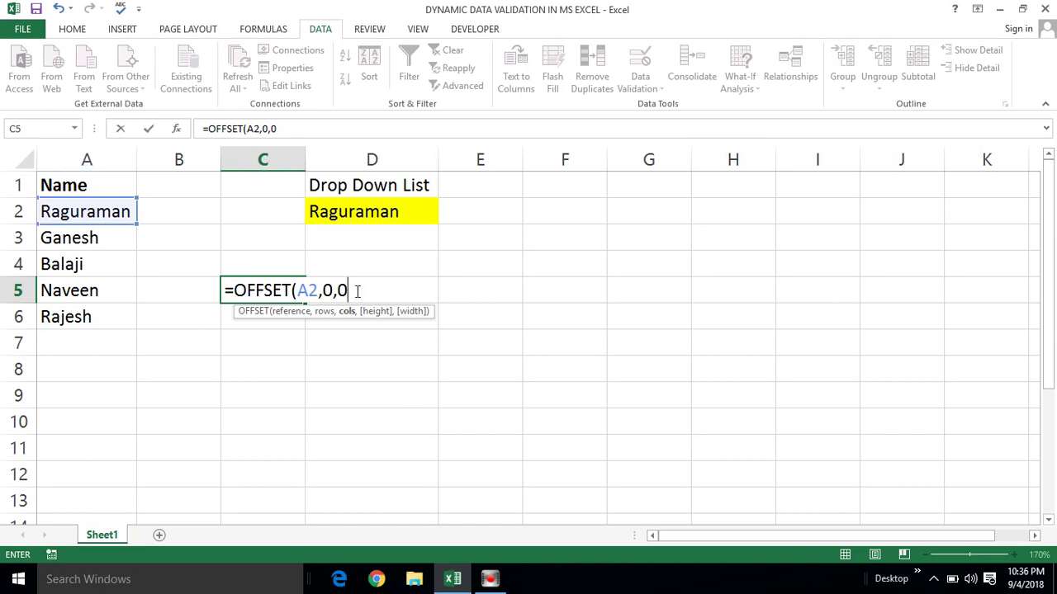
pyautogui.write(',')
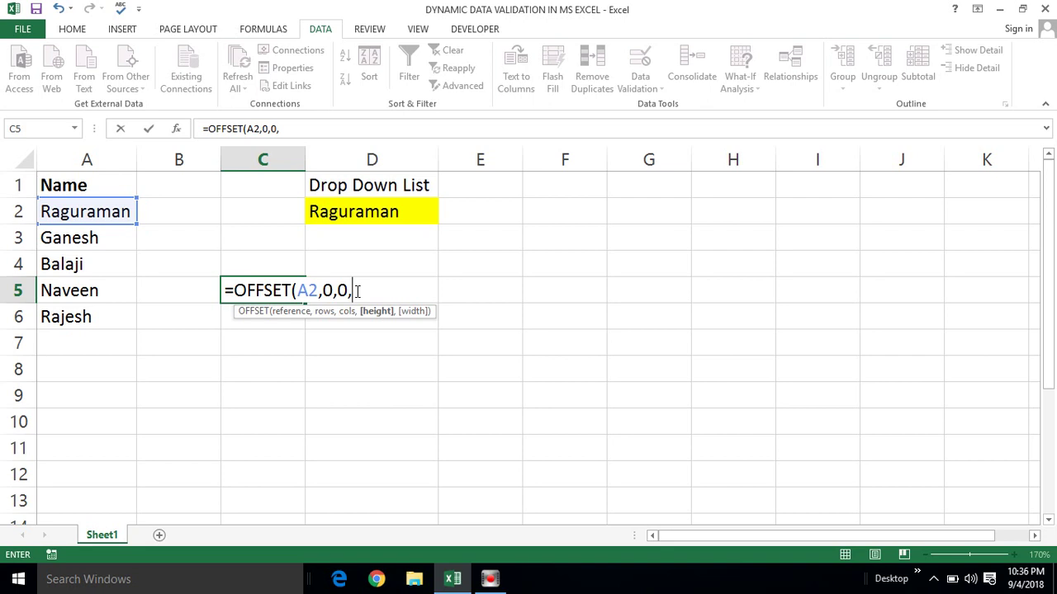
pyautogui.write('cou')
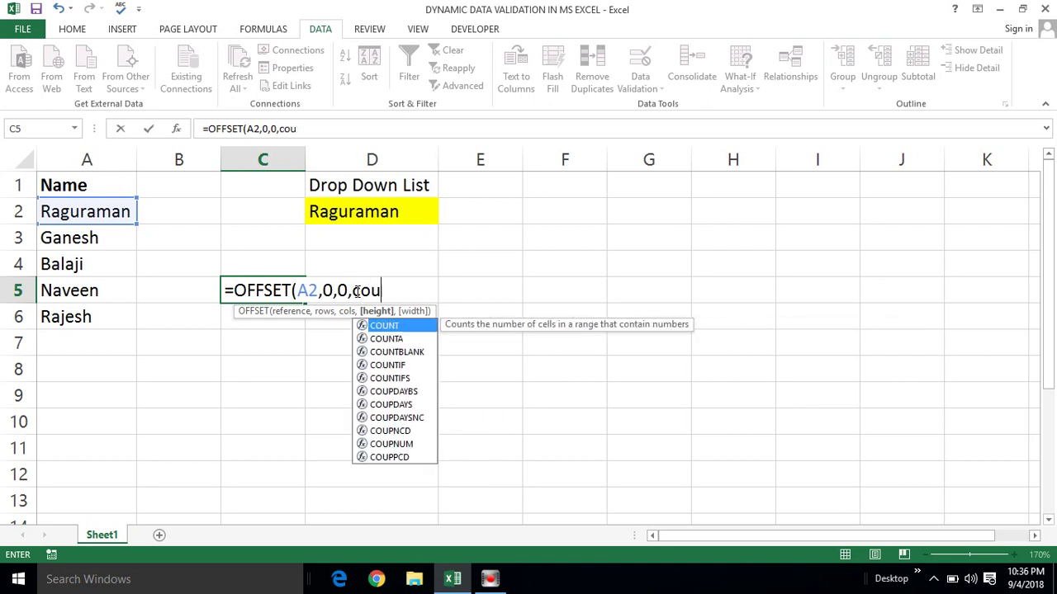
pyautogui.write('nta')
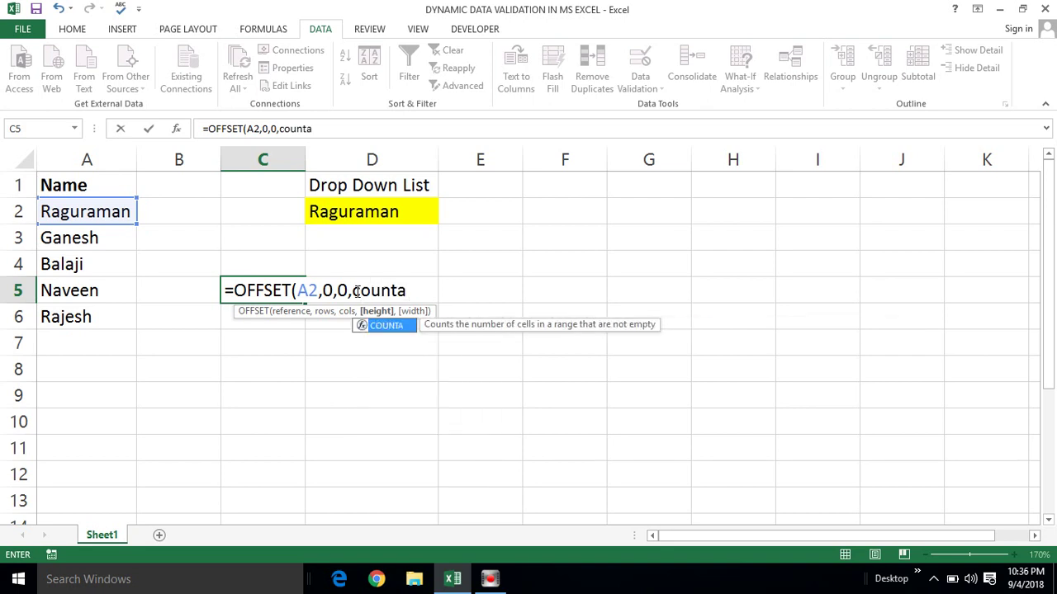
# Complete C5 as =OFFSET(A2,0,0,COUNTA(A:A)-1) and confirm it
pyautogui.press('Tab')
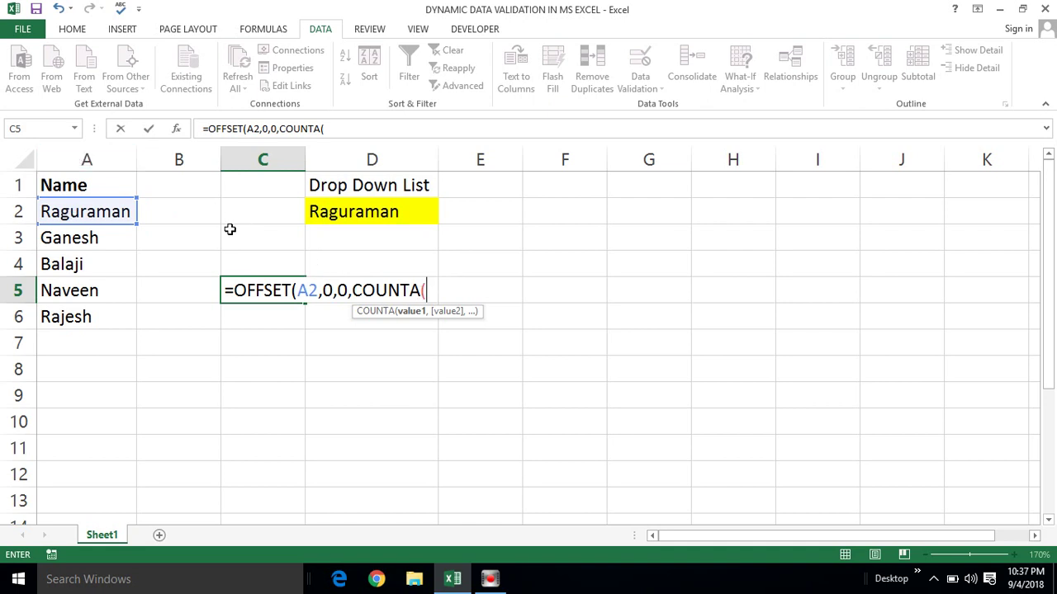
pyautogui.click(85, 154)
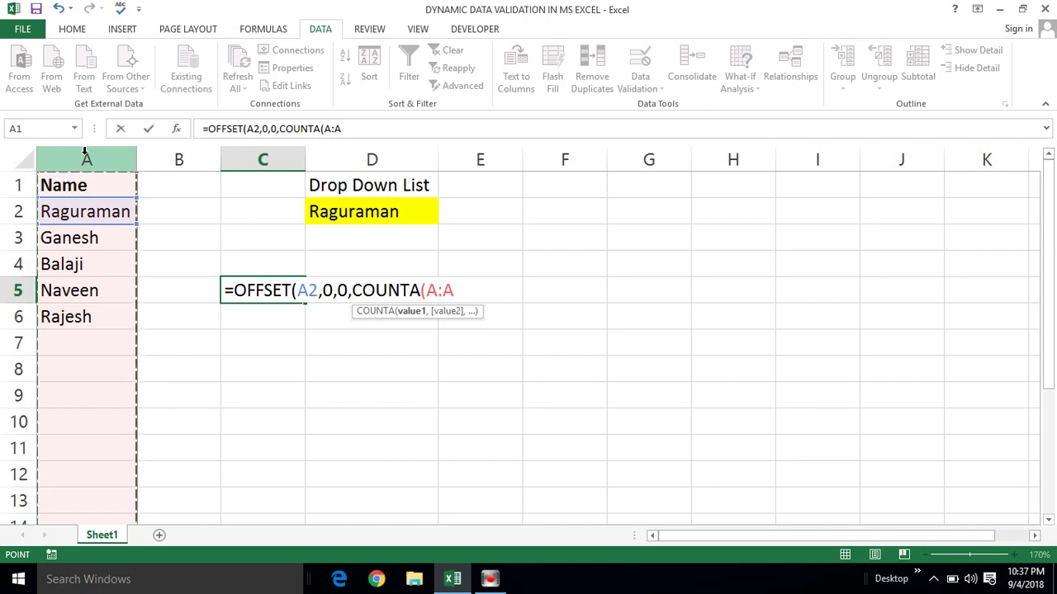
pyautogui.write(')-')
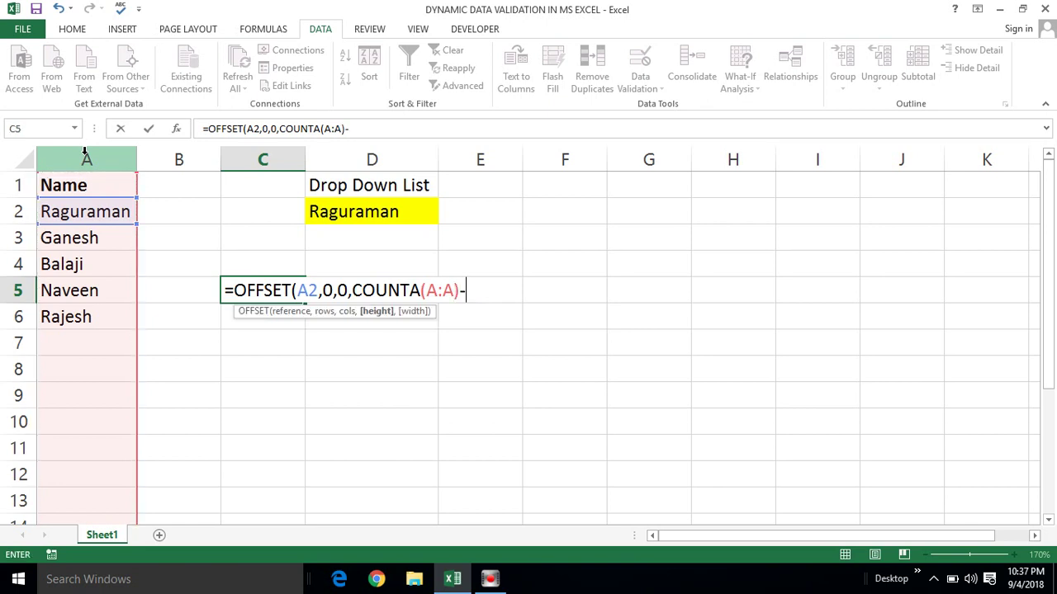
pyautogui.write('1')
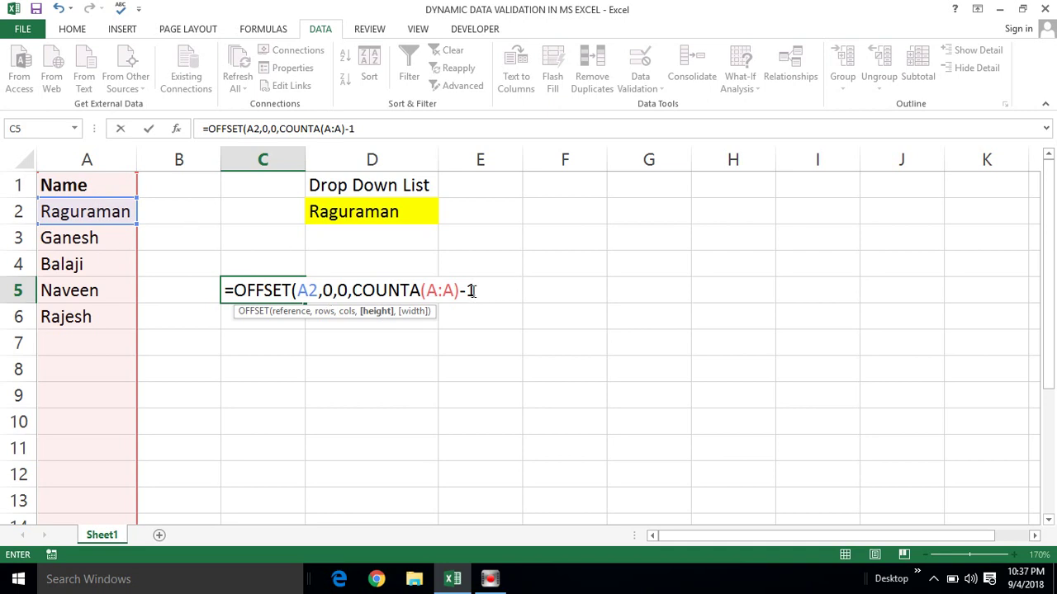
pyautogui.click(74, 155)
pyautogui.write(')')
pyautogui.press('Return')
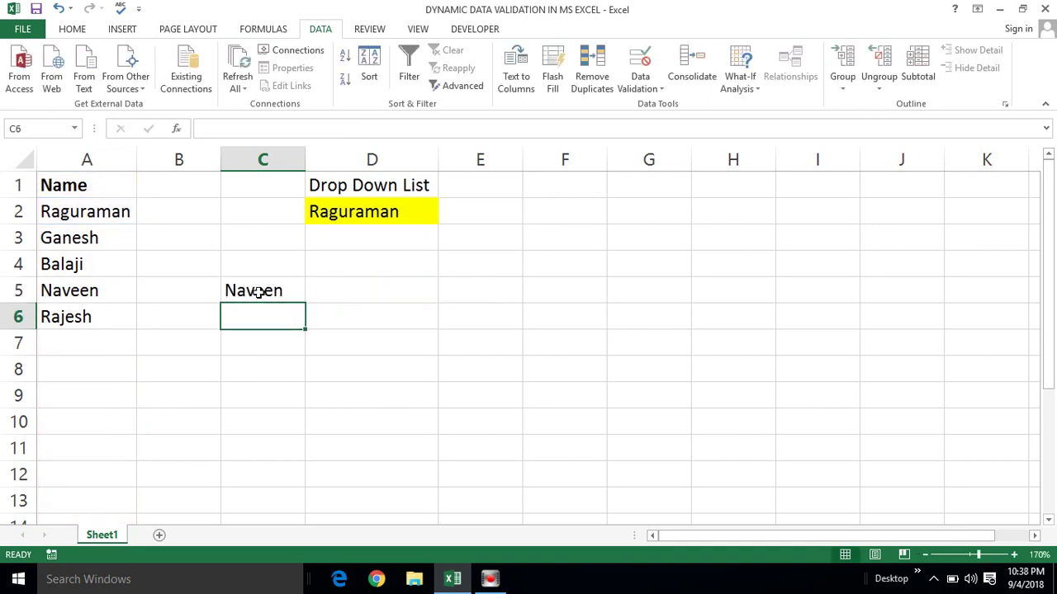
# Select and copy the OFFSET formula text from cell C5
pyautogui.click(258, 292)
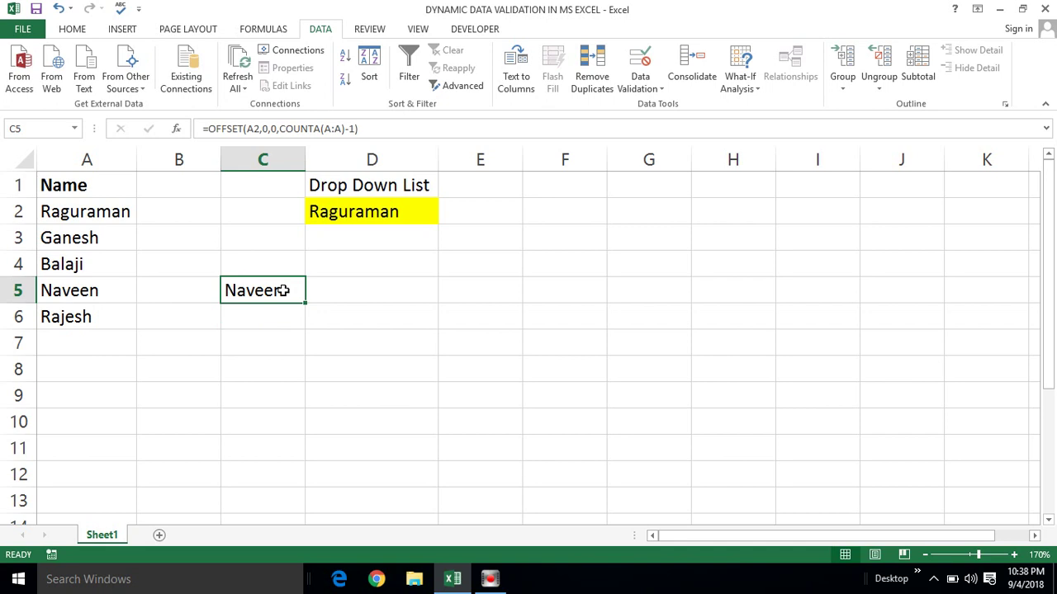
pyautogui.doubleClick(284, 290)
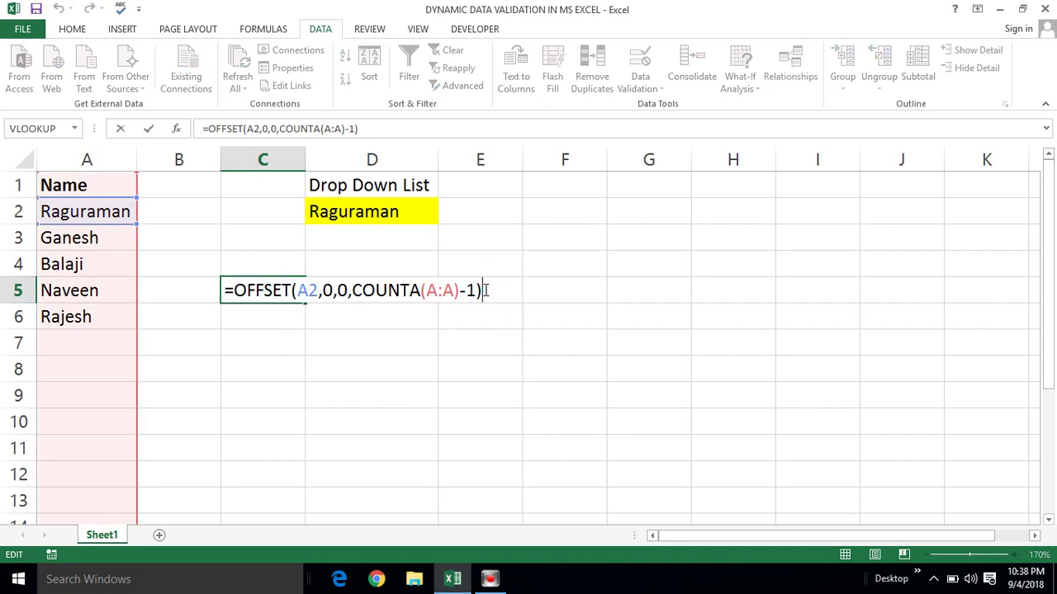
pyautogui.hotkey('shift', 'Home')
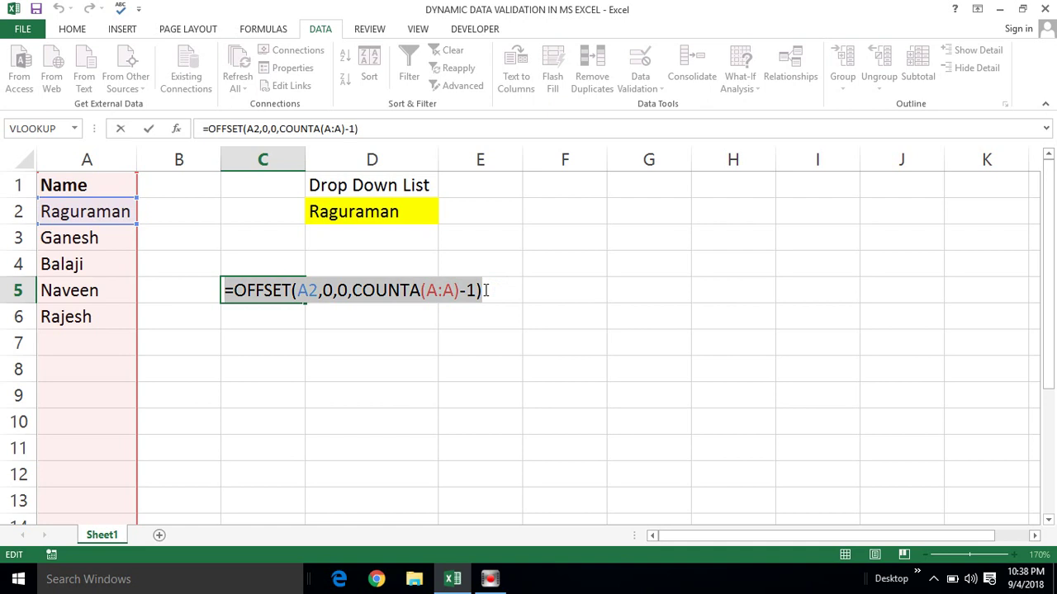
pyautogui.press('Escape')
# Replace D2's validation list source $A$2:$A$4 with the pasted OFFSET formula and apply it
pyautogui.click(391, 213)
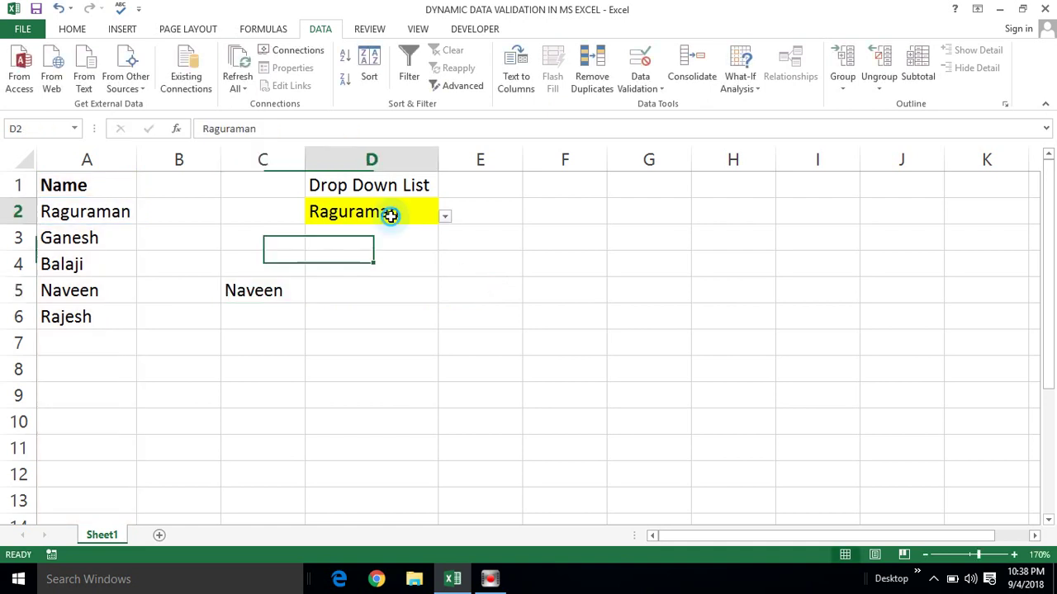
pyautogui.click(638, 80)
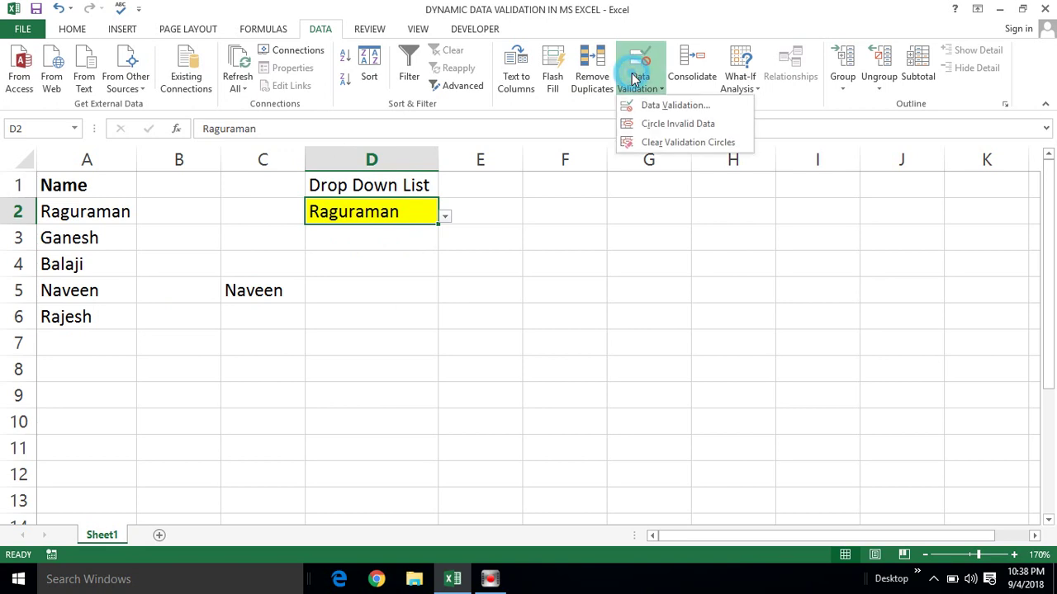
pyautogui.click(665, 106)
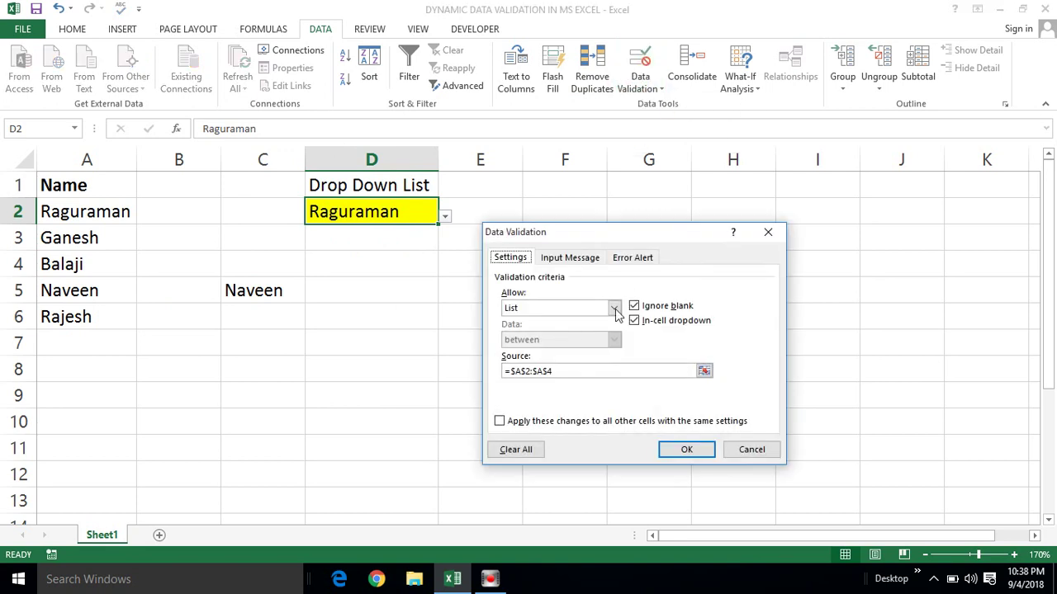
pyautogui.click(583, 371)
pyautogui.press('BackSpace')
pyautogui.press('BackSpace')
pyautogui.press('BackSpace')
pyautogui.press('BackSpace')
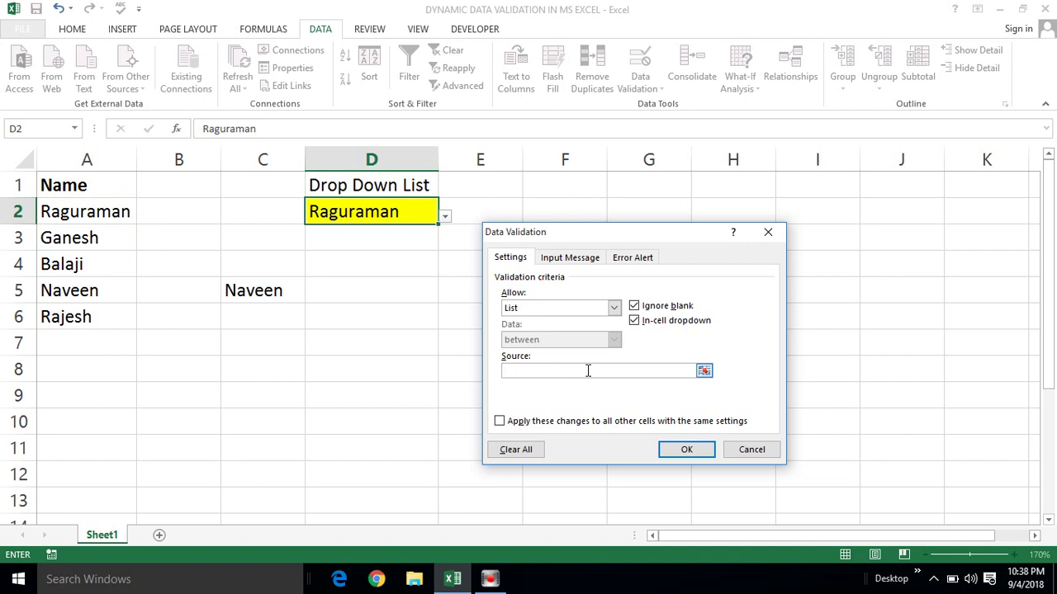
pyautogui.hotkey('ctrl', 'v')
pyautogui.click(686, 454)
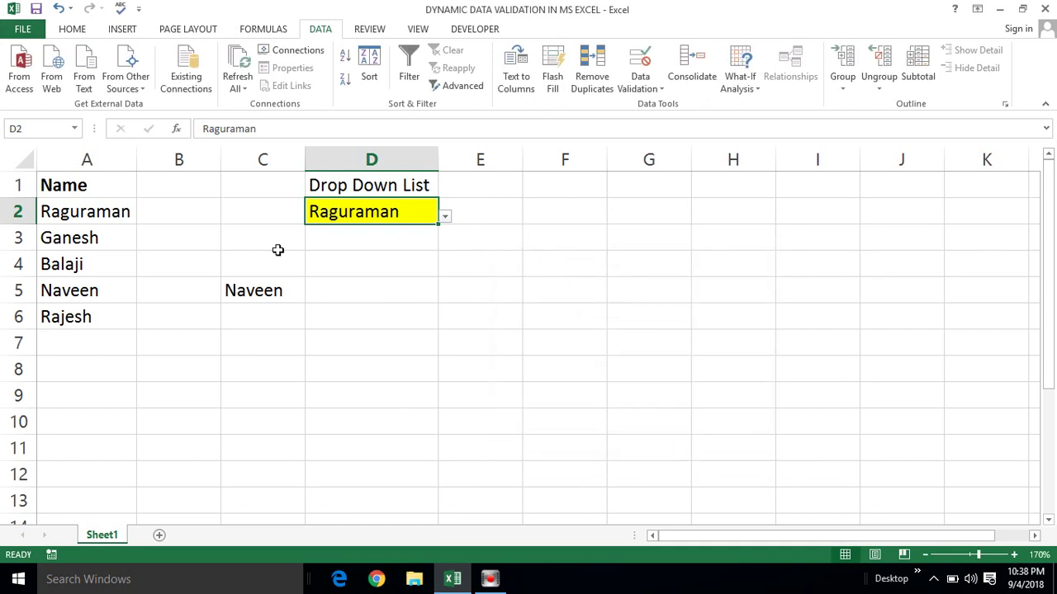
pyautogui.click(446, 217)
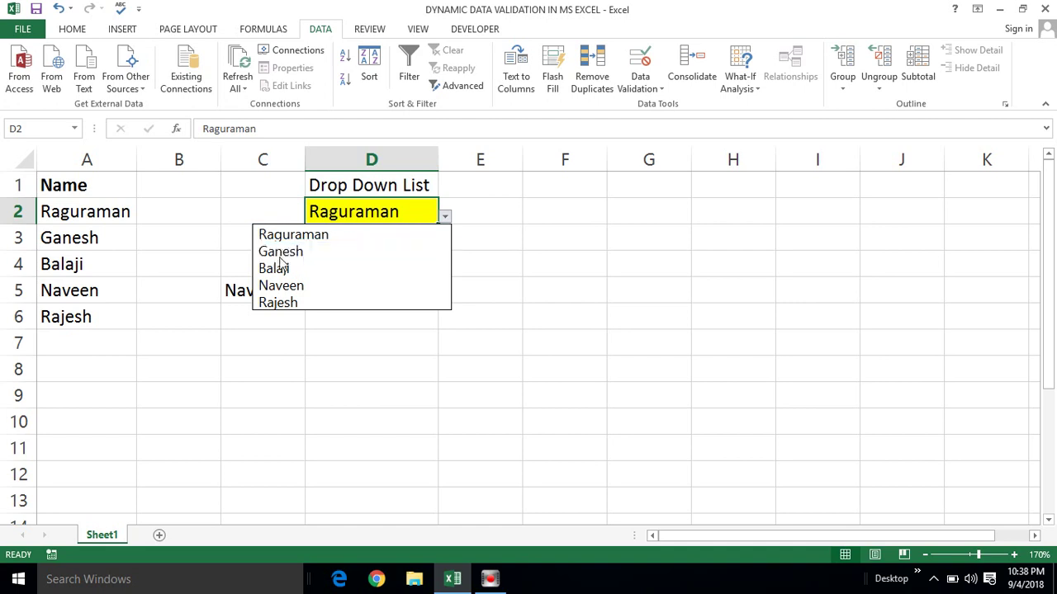
pyautogui.click(64, 219)
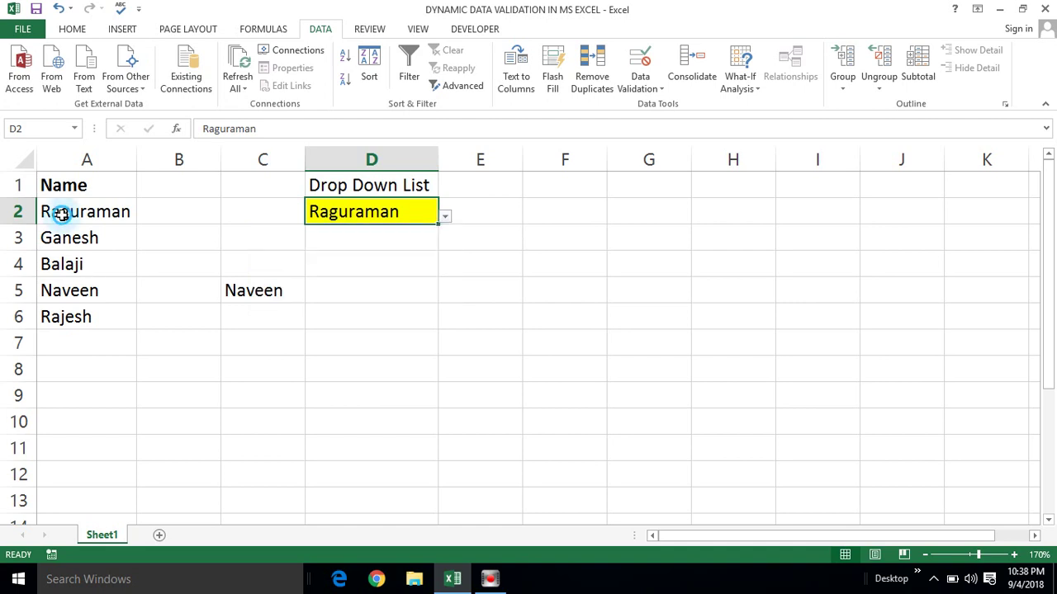
pyautogui.click(65, 216)
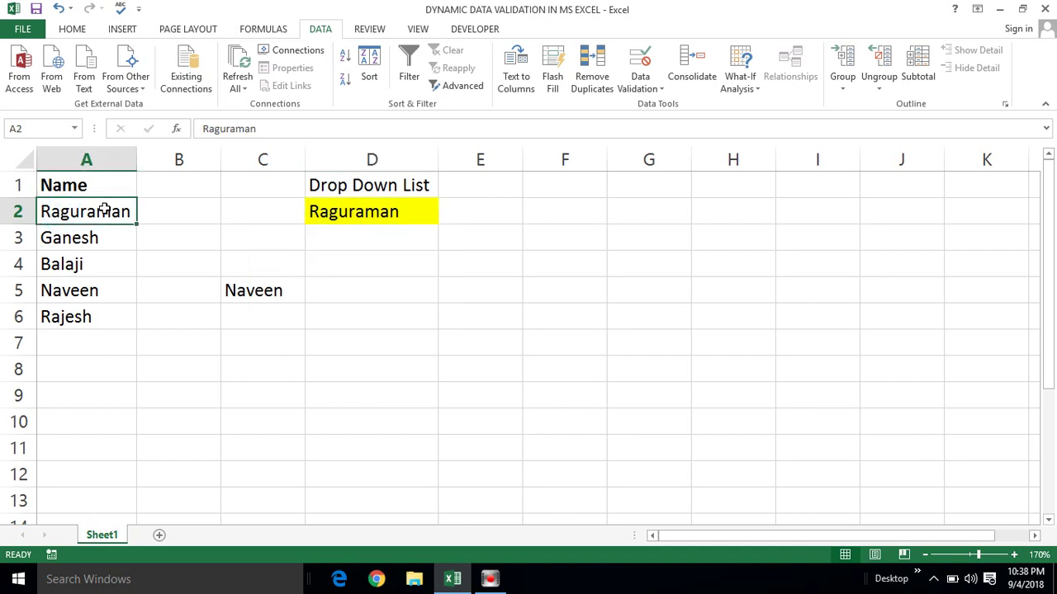
pyautogui.moveTo(80, 250); pyautogui.dragTo(76, 266)
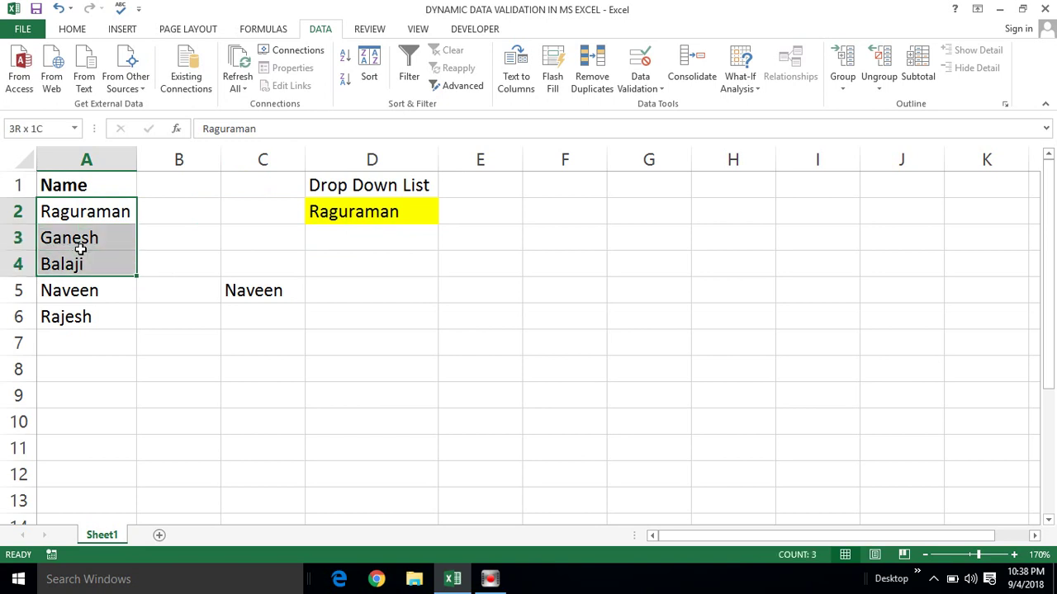
pyautogui.click(350, 213)
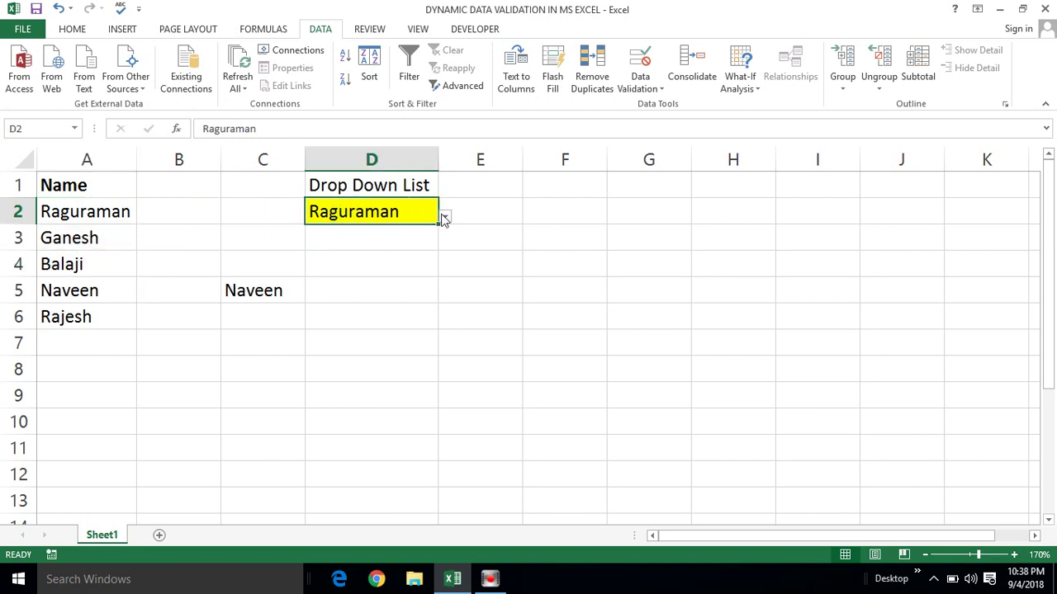
pyautogui.click(445, 218)
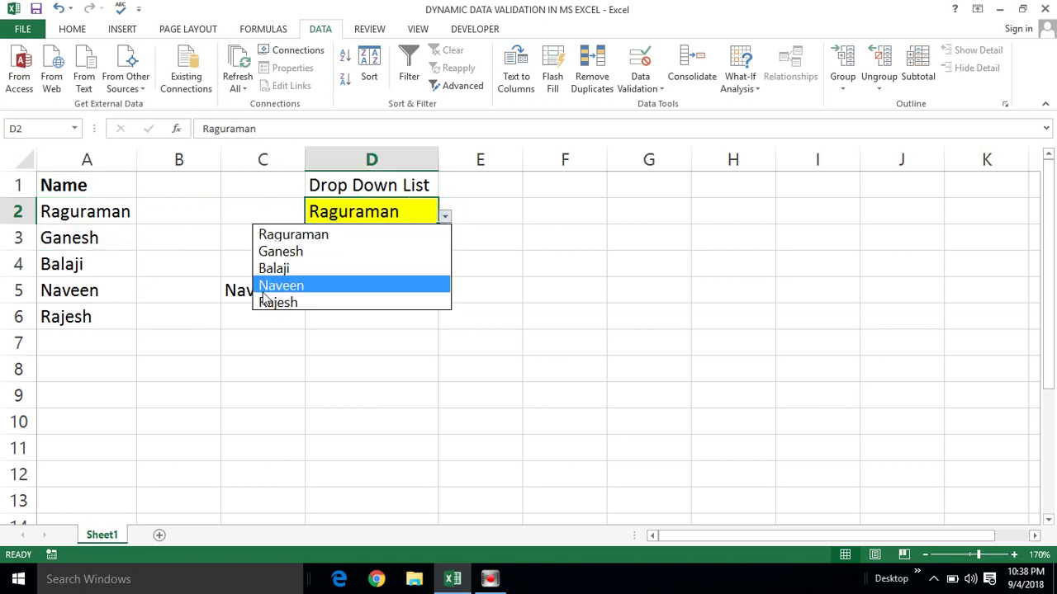
pyautogui.click(75, 344)
# Enter Balaji in A7 and Perumal in A8, and start typing Mani in A9
pyautogui.click(75, 345)
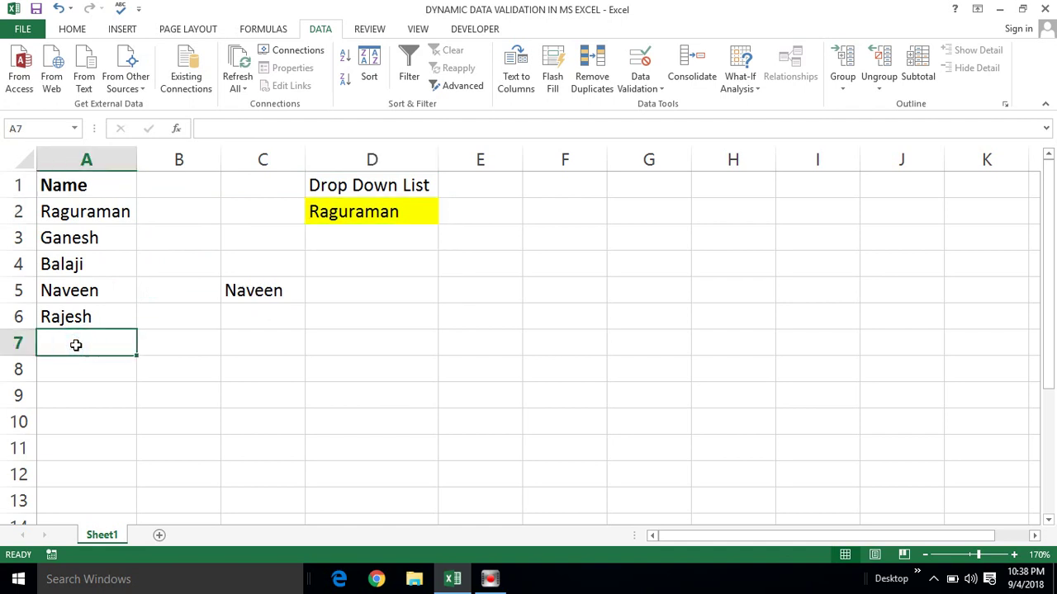
pyautogui.write('Bala')
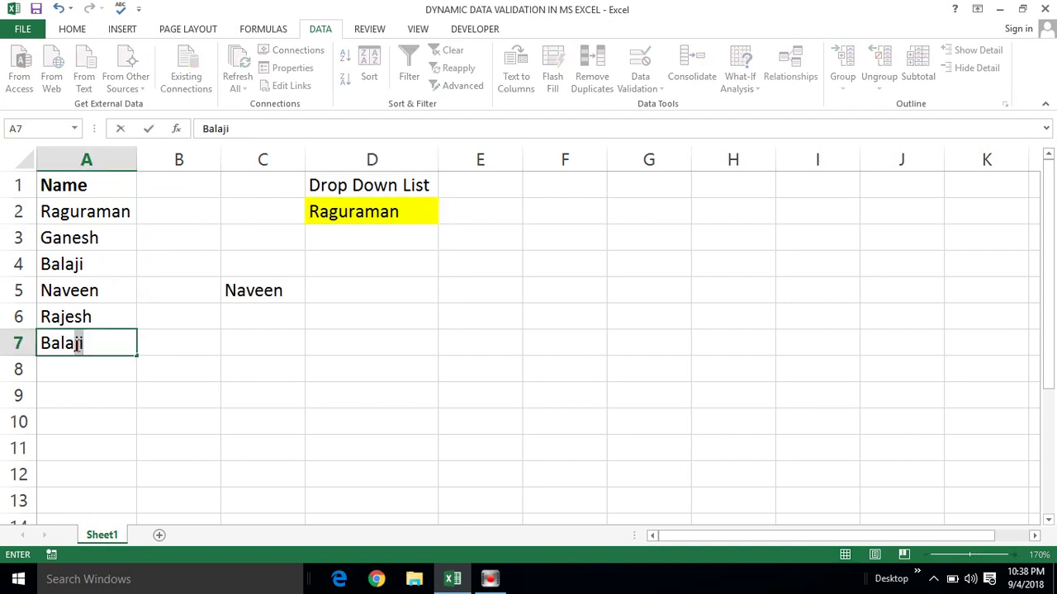
pyautogui.press('BackSpace')
pyautogui.press('Return')
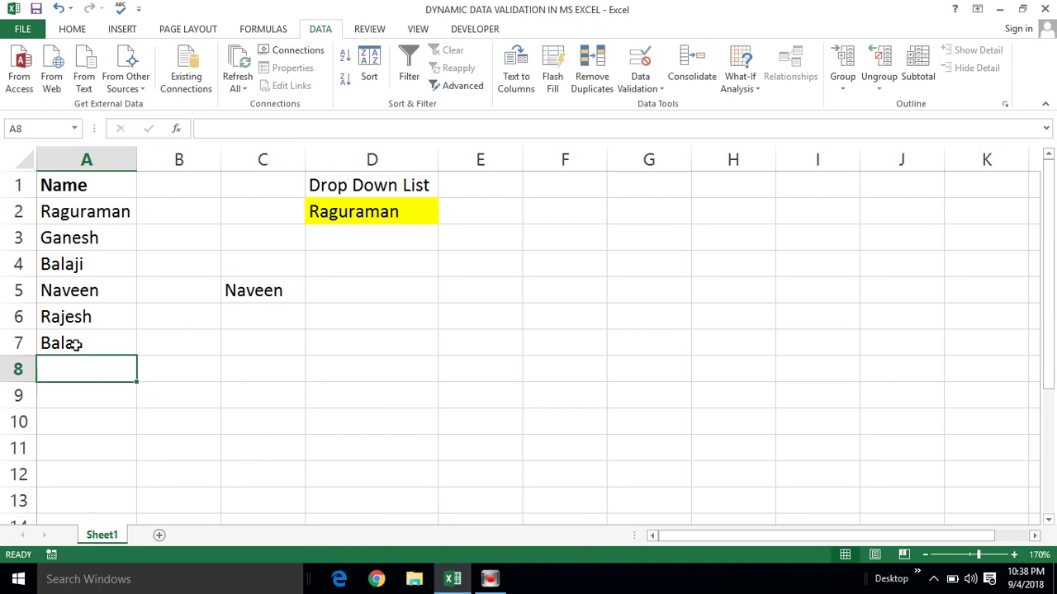
pyautogui.write('eru')
pyautogui.press('BackSpace')
pyautogui.press('BackSpace')
pyautogui.press('BackSpace')
pyautogui.write('p')
pyautogui.write('Per')
pyautogui.write('mal')
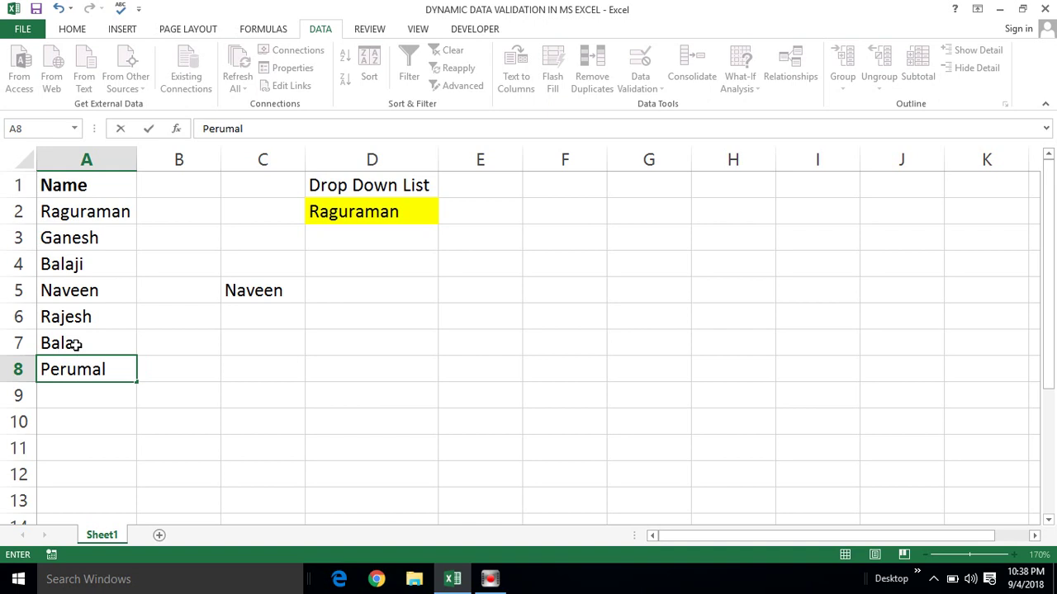
pyautogui.press('Return')
pyautogui.write('Man')
pyautogui.press('Return')
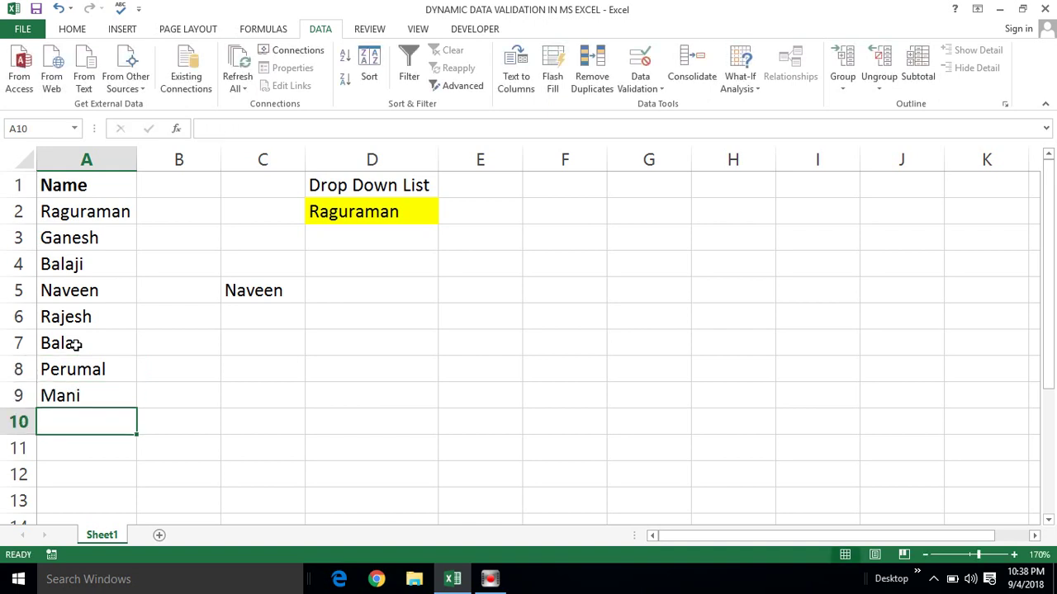
pyautogui.click(71, 335)
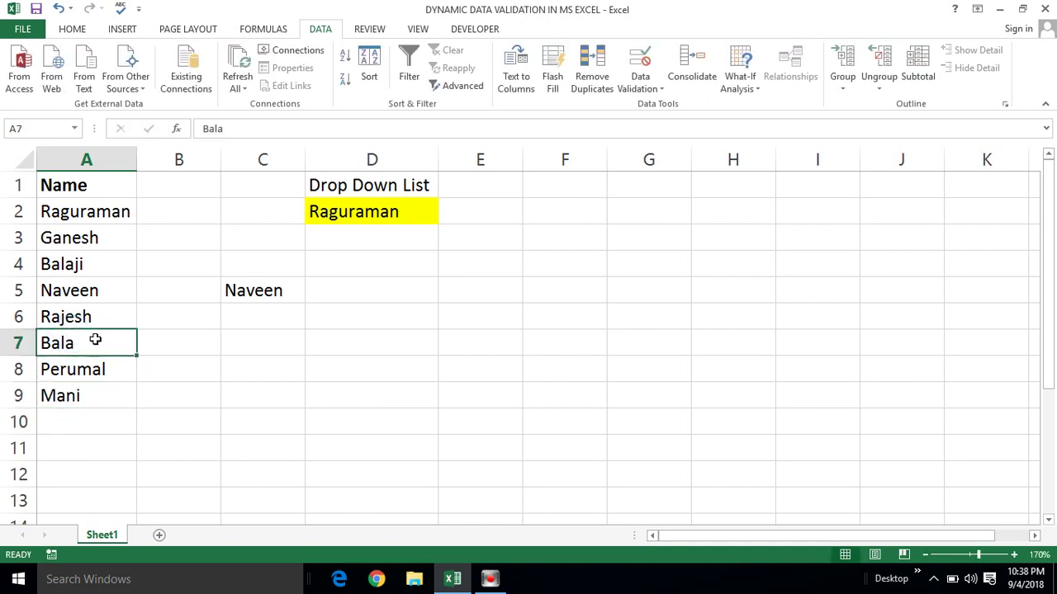
pyautogui.click(413, 212)
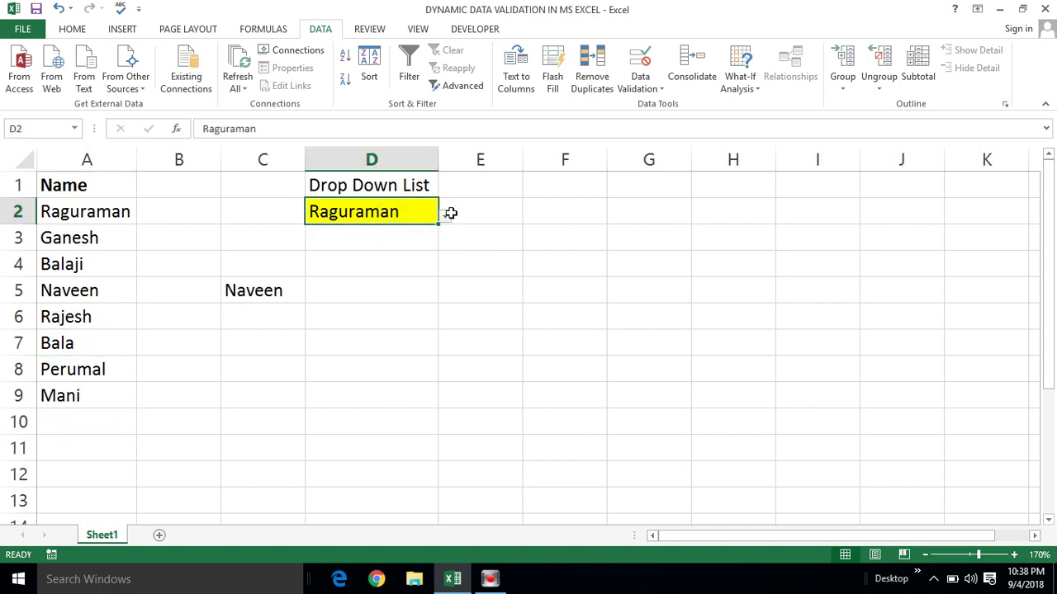
pyautogui.click(446, 218)
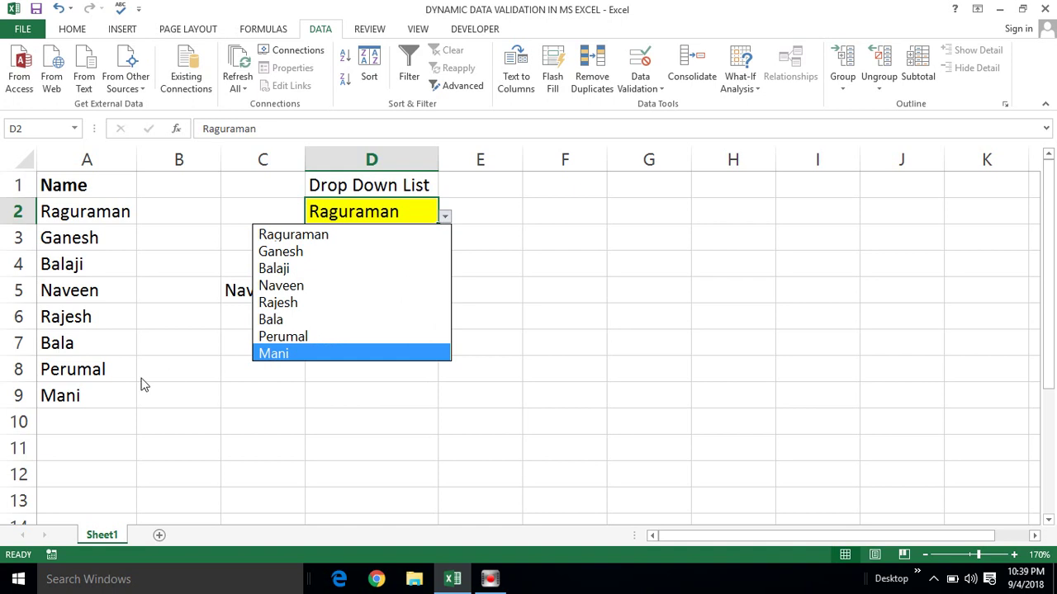
pyautogui.click(63, 432)
# Enter xxxxxx, yyyyyy and zzzzzz in A10–A12 and check them in D2's list
pyautogui.click(70, 421)
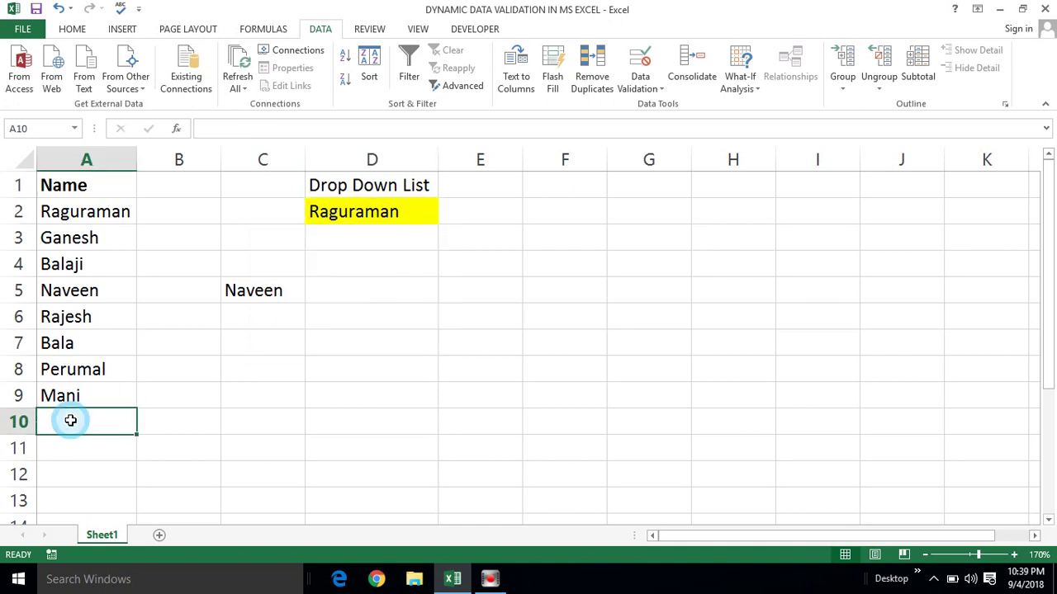
pyautogui.write('xxxxxx')
pyautogui.press('Return')
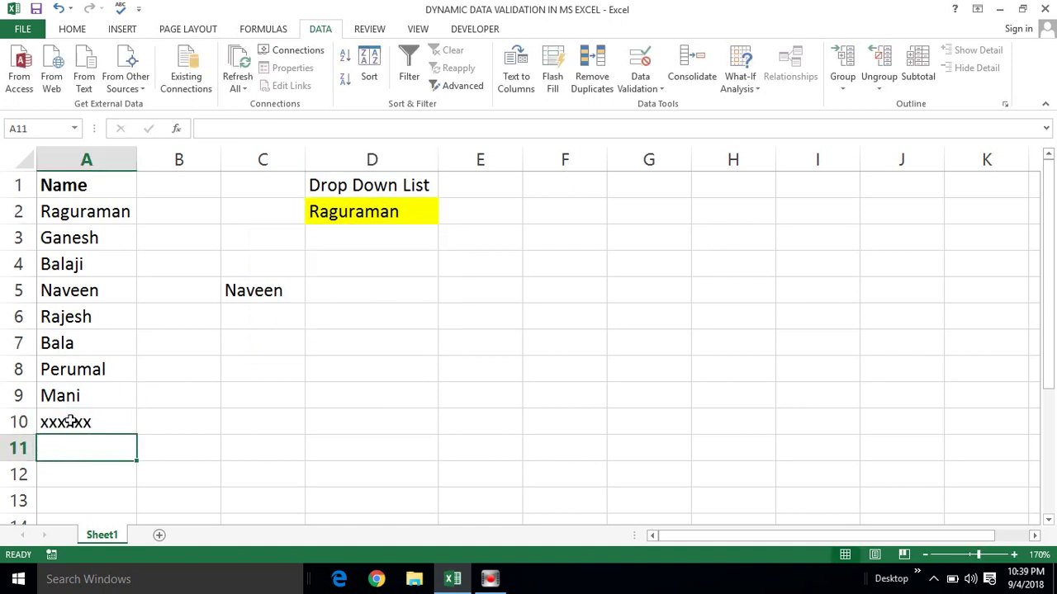
pyautogui.write('yyyyyy')
pyautogui.press('Return')
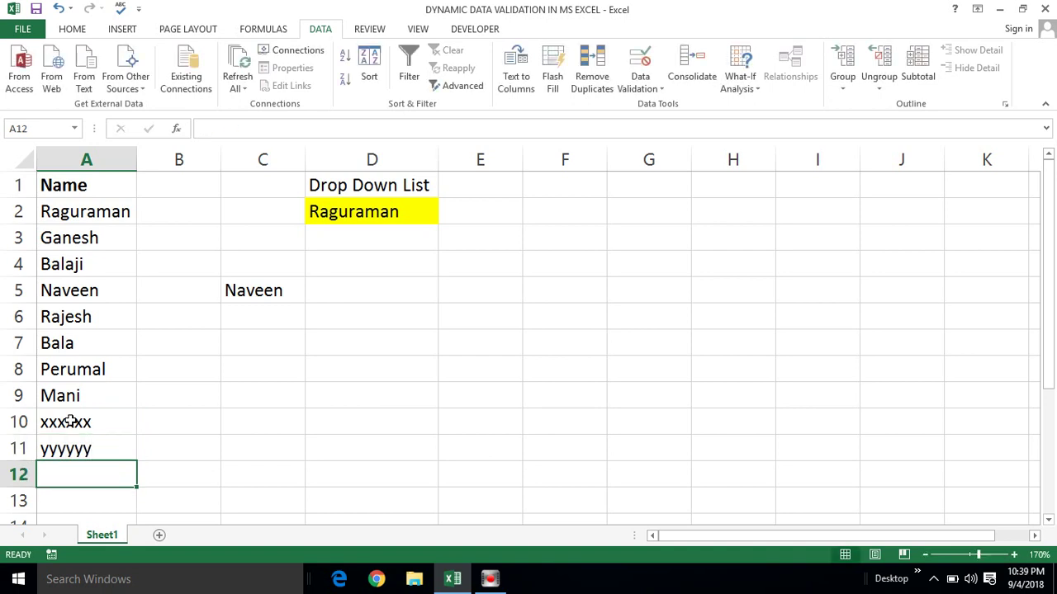
pyautogui.write('zzzzzz')
pyautogui.press('Return')
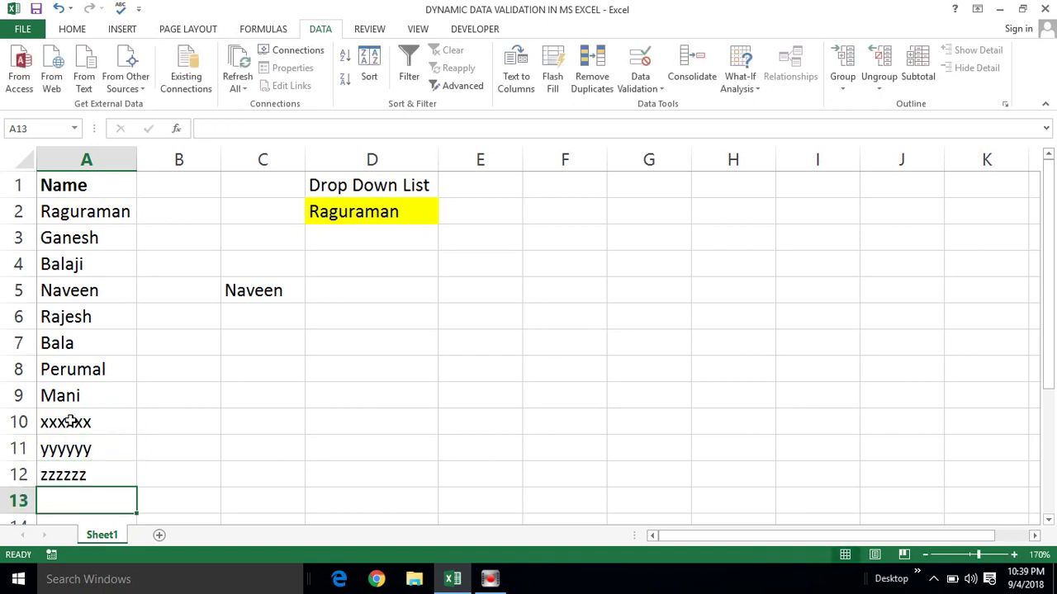
pyautogui.click(403, 217)
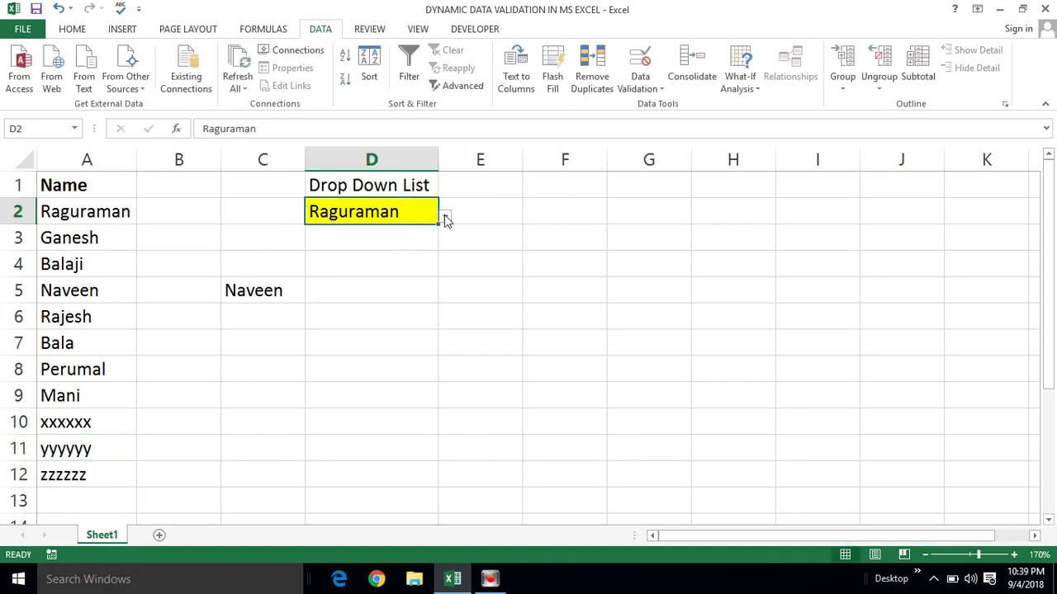
pyautogui.click(444, 216)
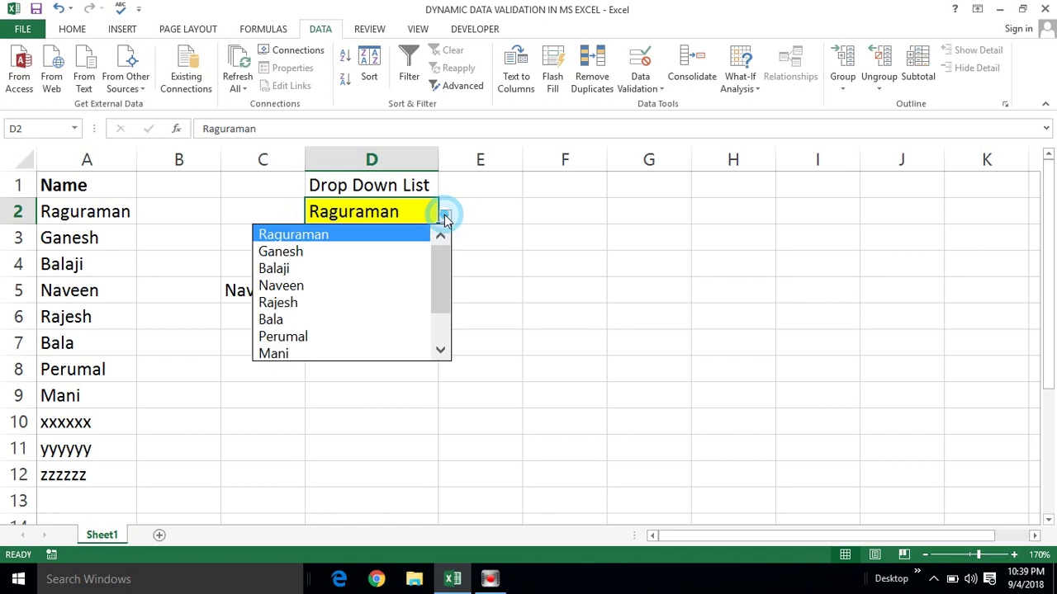
pyautogui.click(57, 492)
# Enter 45686 in A13, then return to the top of column D
pyautogui.click(57, 492)
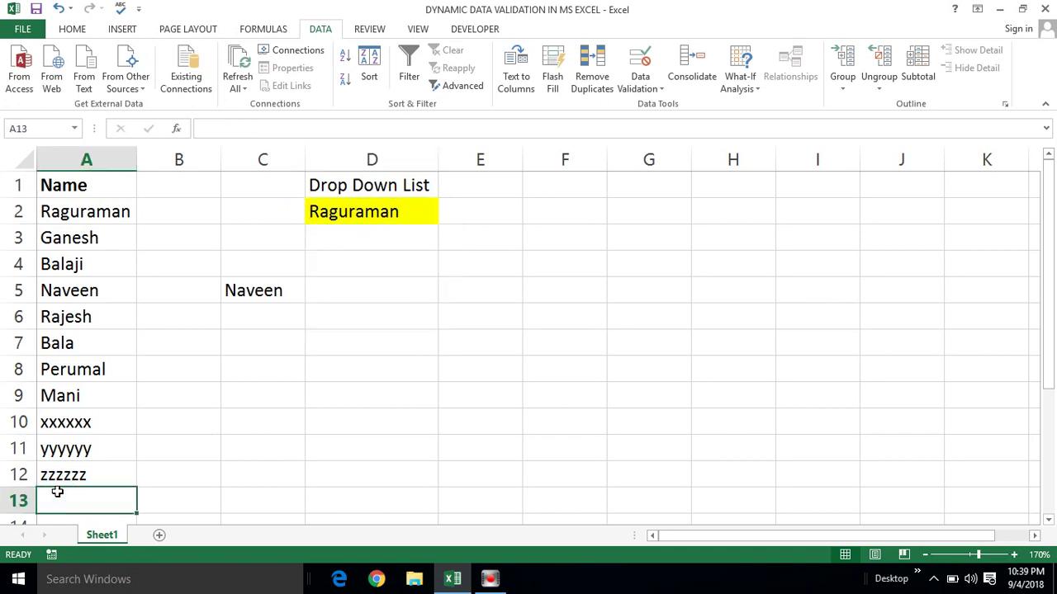
pyautogui.write('45686')
pyautogui.press('Return')
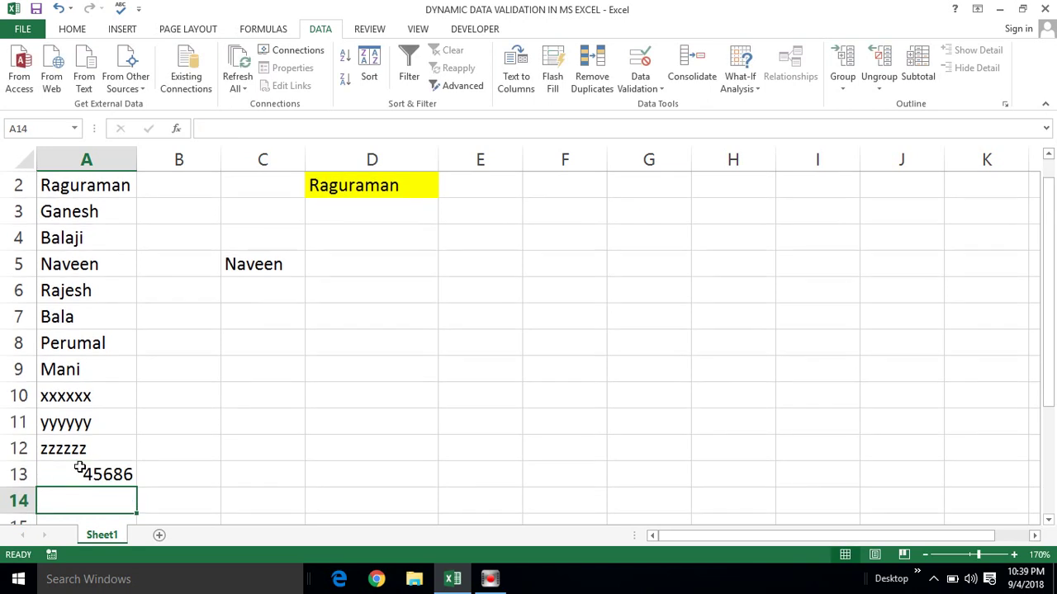
pyautogui.click(423, 166)
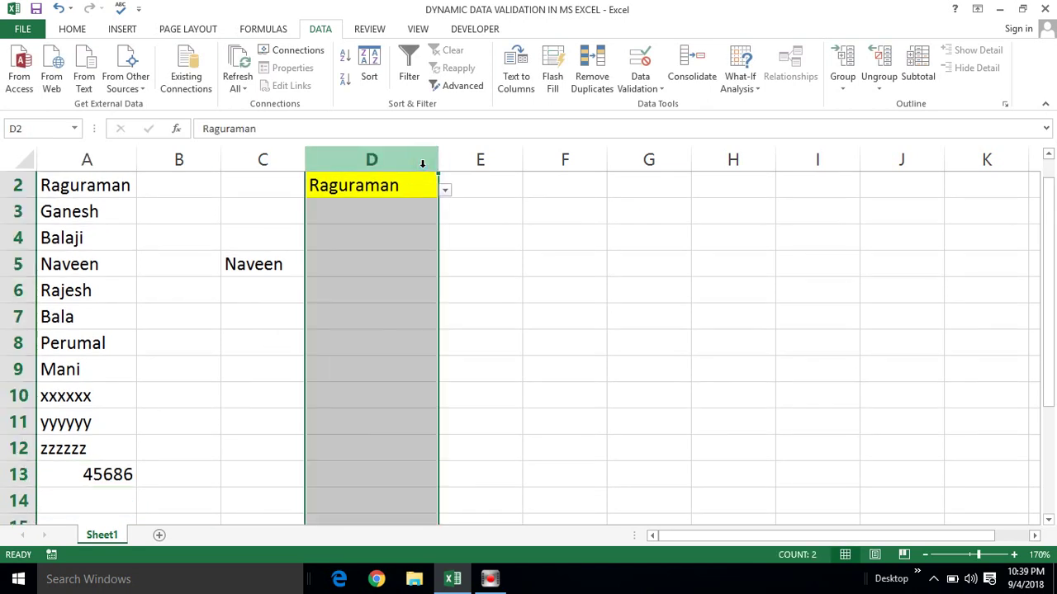
pyautogui.press('Up')
# Open D2's drop-down and scroll to find 45686 at the end of the list
pyautogui.click(423, 209)
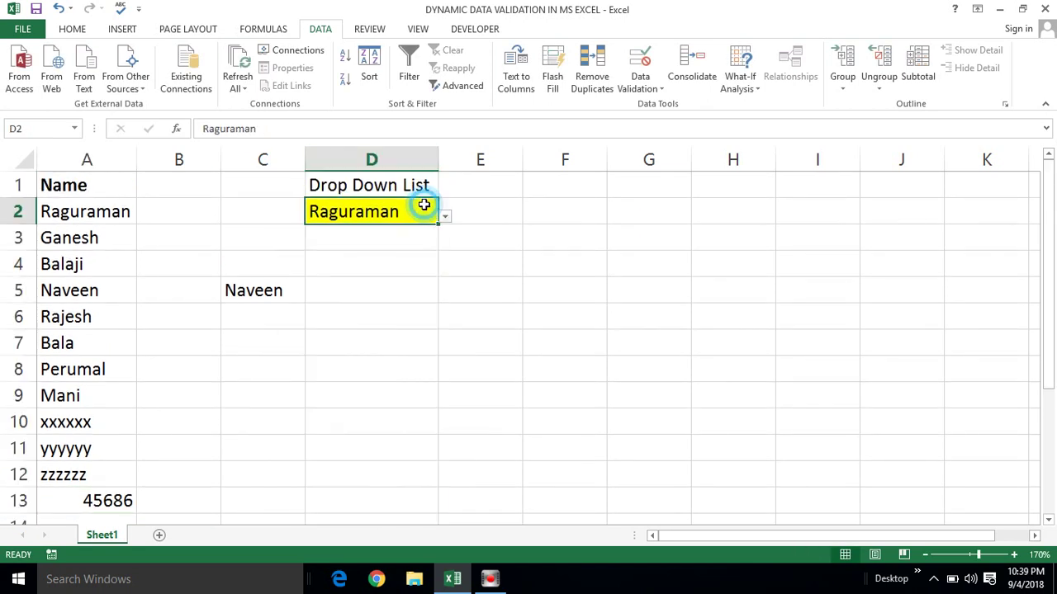
pyautogui.click(444, 218)
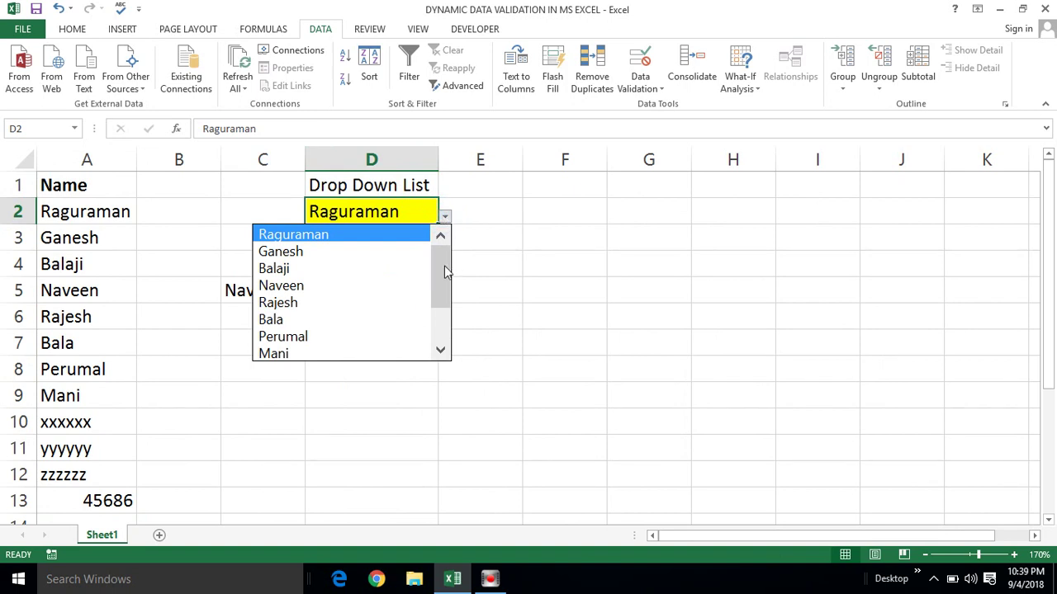
pyautogui.moveTo(444, 271); pyautogui.dragTo(444, 302)
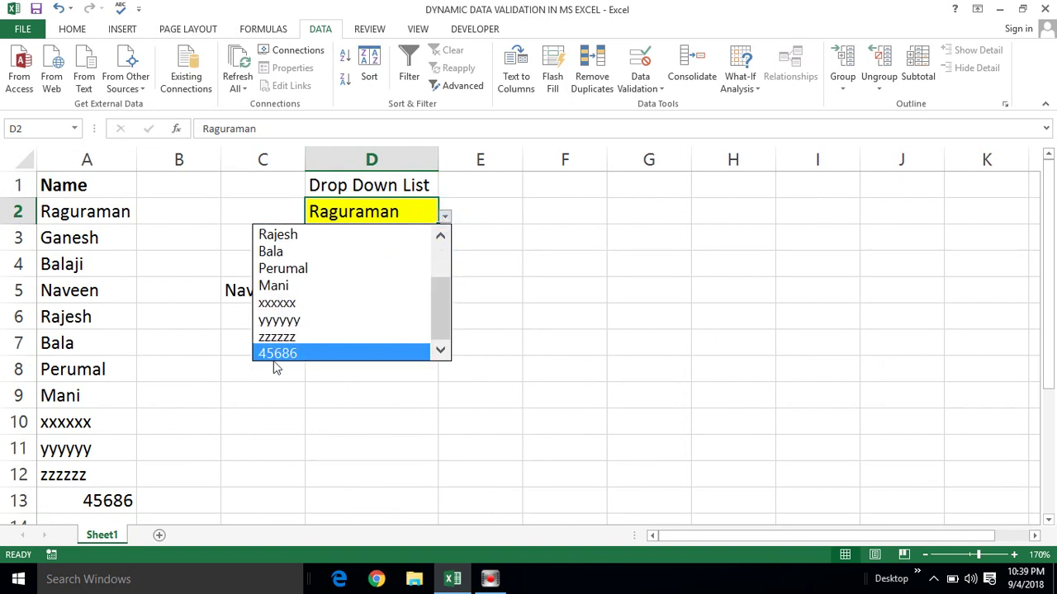
pyautogui.click(77, 173)
# Inspect column A's entries from A2 down to the last filled cell A13
pyautogui.click(86, 158)
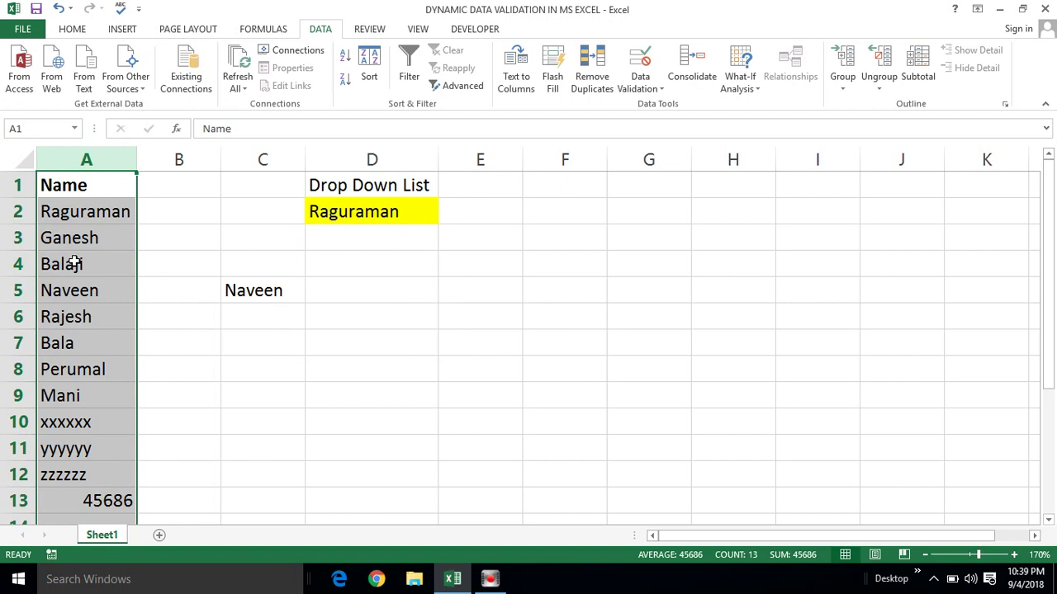
pyautogui.click(66, 500)
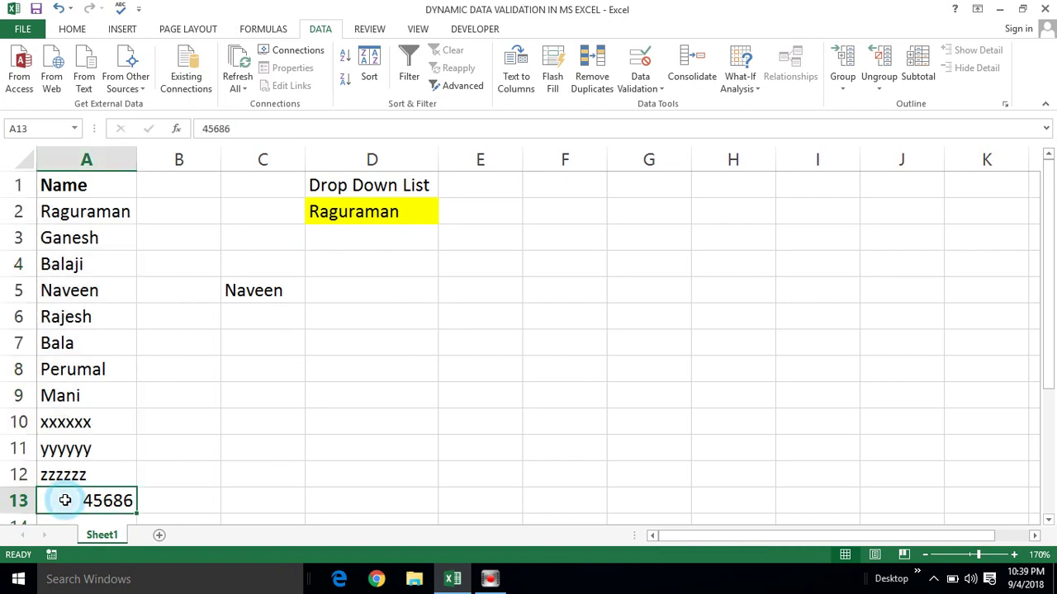
pyautogui.click(62, 214)
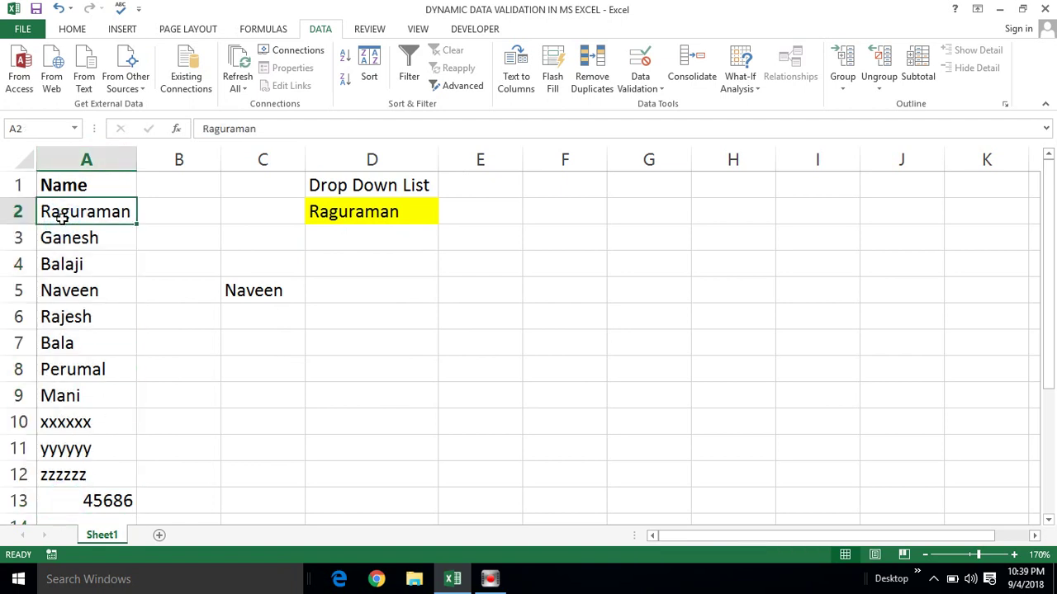
pyautogui.click(80, 160)
pyautogui.click(70, 212)
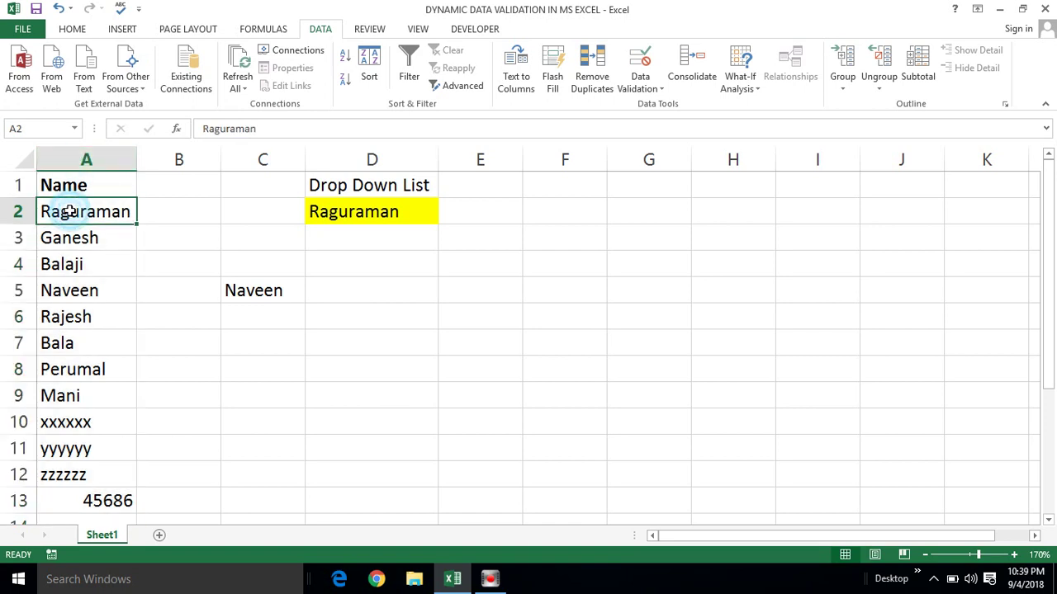
pyautogui.hotkey('ctrl', 'Down')
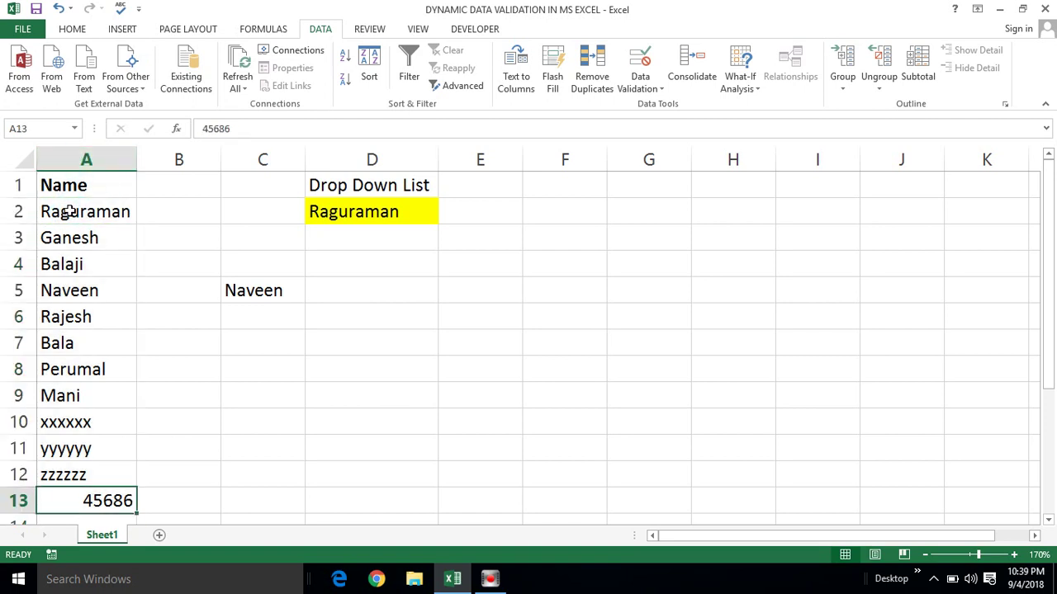
# Choose Balaji in D2's drop-down, then select column A for alignment
pyautogui.click(333, 212)
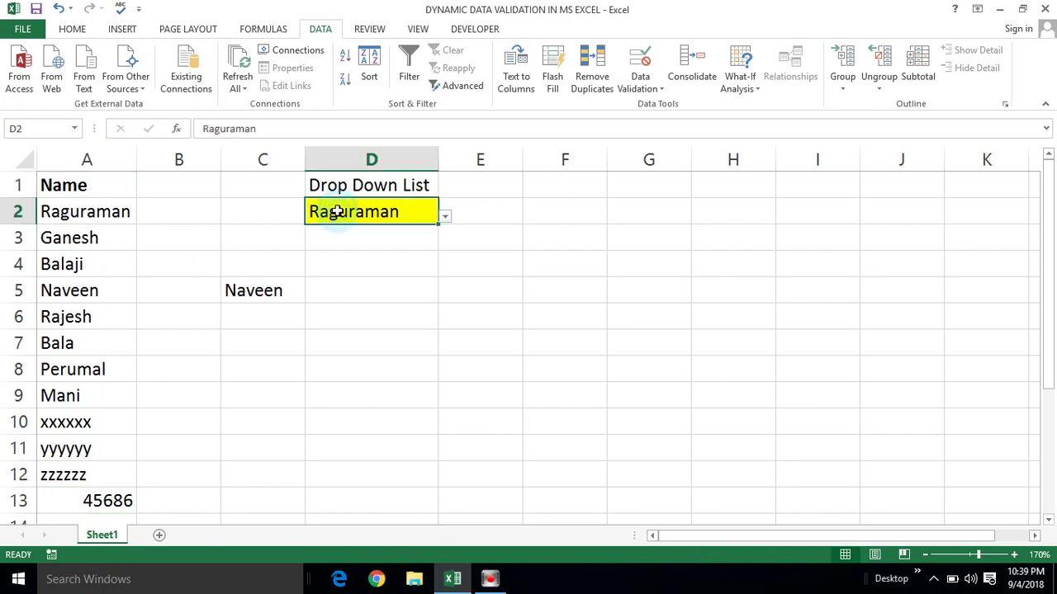
pyautogui.click(242, 317)
pyautogui.click(380, 210)
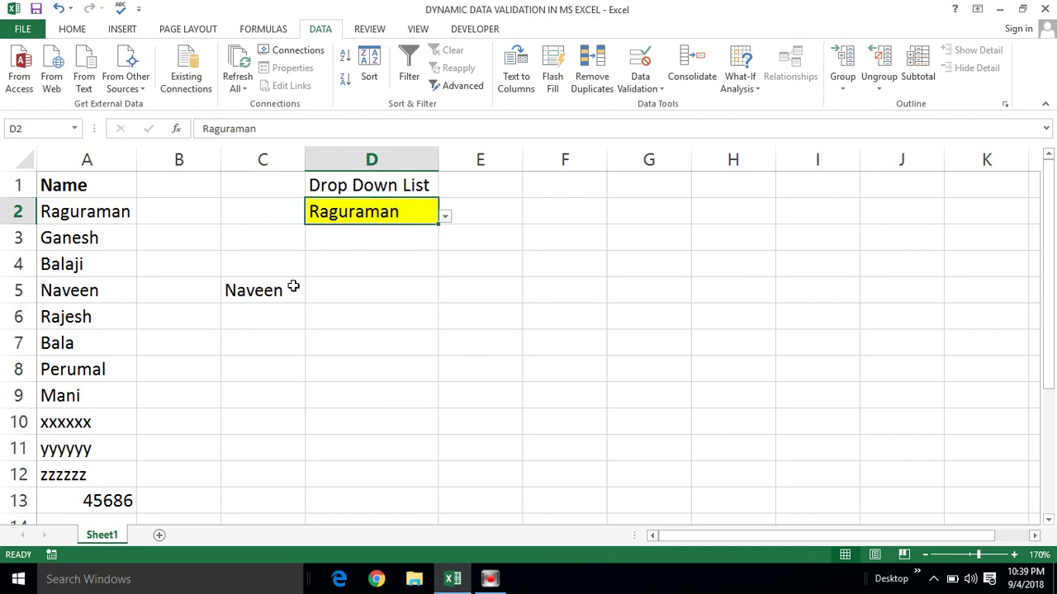
pyautogui.click(445, 217)
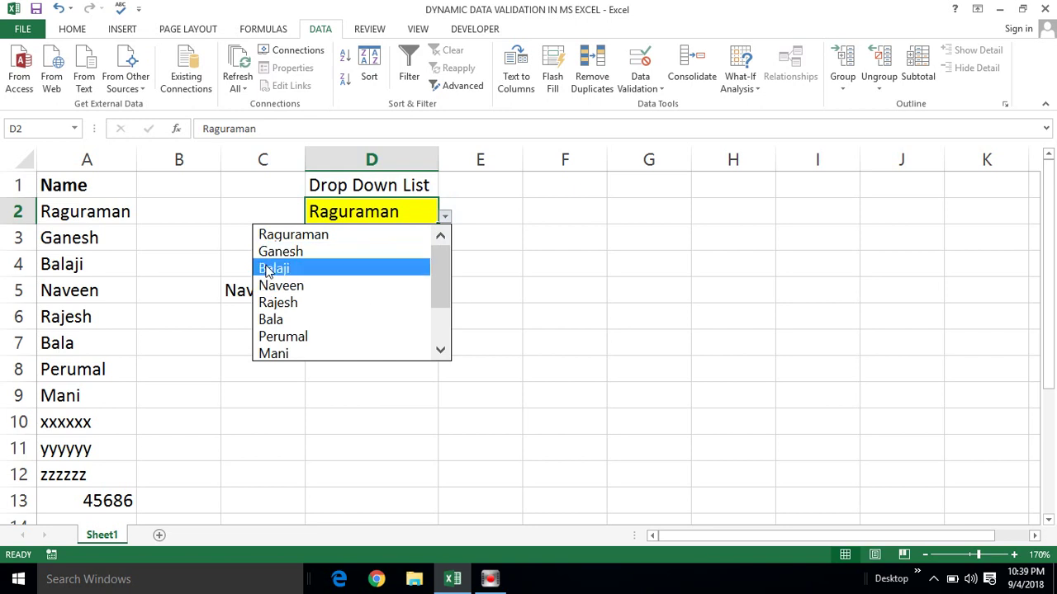
pyautogui.click(104, 158)
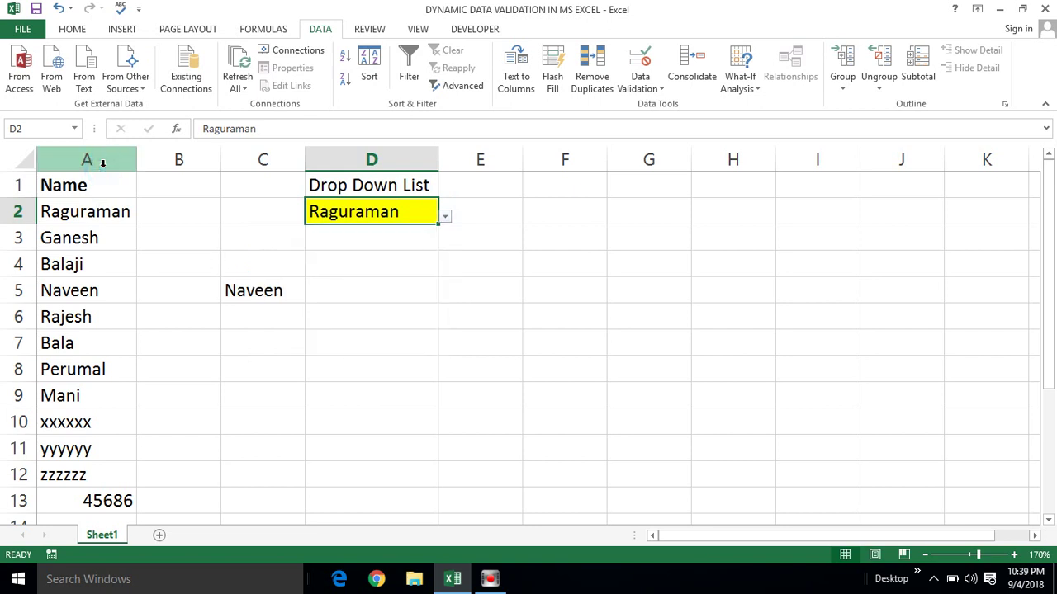
pyautogui.click(104, 158)
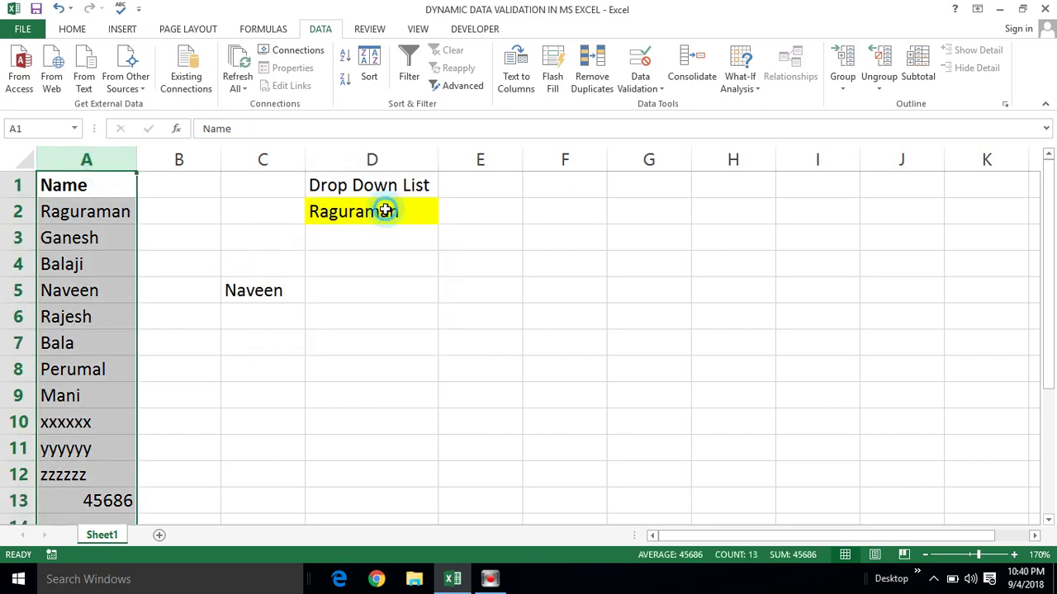
pyautogui.click(384, 208)
pyautogui.click(446, 216)
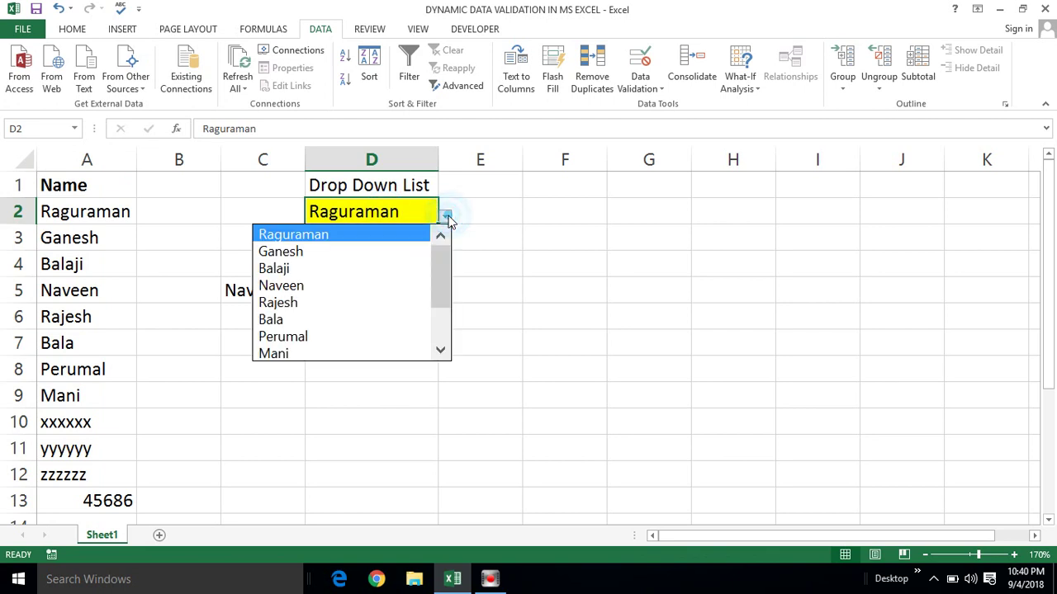
pyautogui.click(361, 274)
pyautogui.click(366, 252)
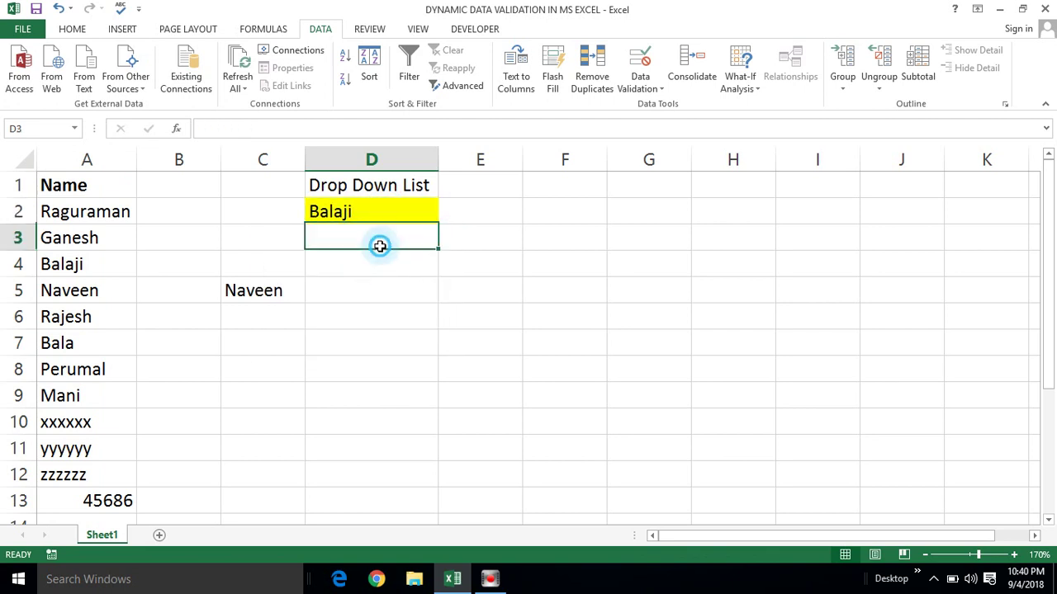
pyautogui.click(94, 160)
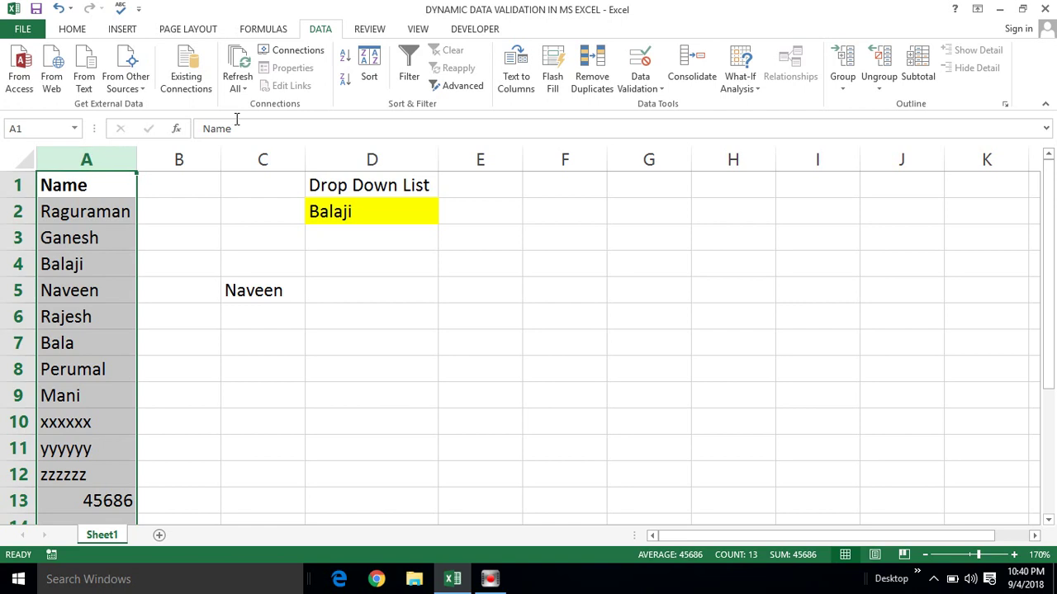
pyautogui.click(73, 29)
# Centre the column A entries, then spot-check cells A2 through A12 for the alignment
pyautogui.click(308, 80)
pyautogui.click(85, 209)
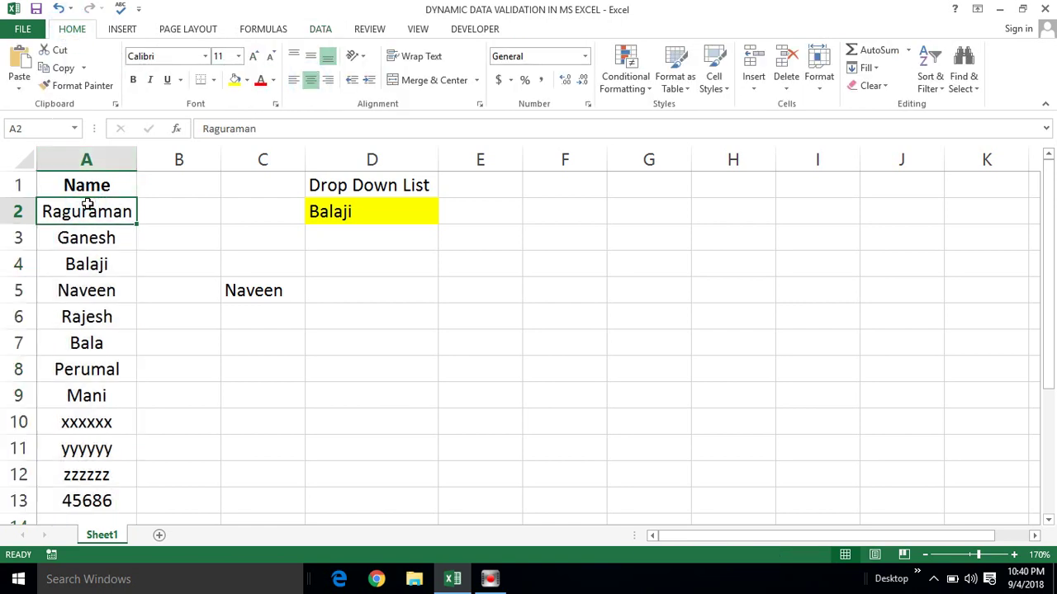
pyautogui.click(76, 265)
pyautogui.click(86, 291)
pyautogui.click(86, 343)
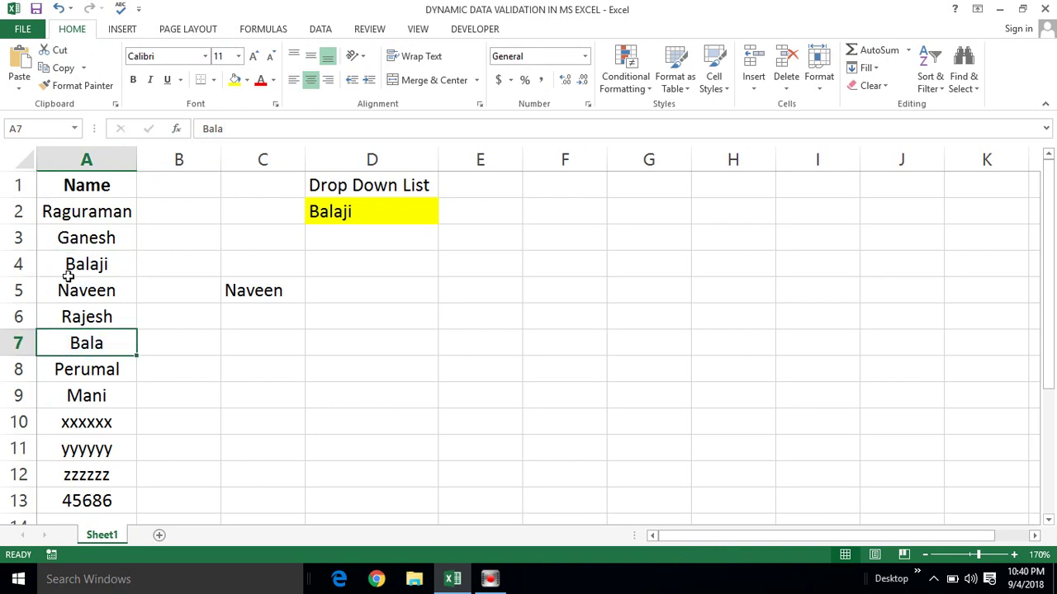
pyautogui.click(86, 234)
pyautogui.click(86, 212)
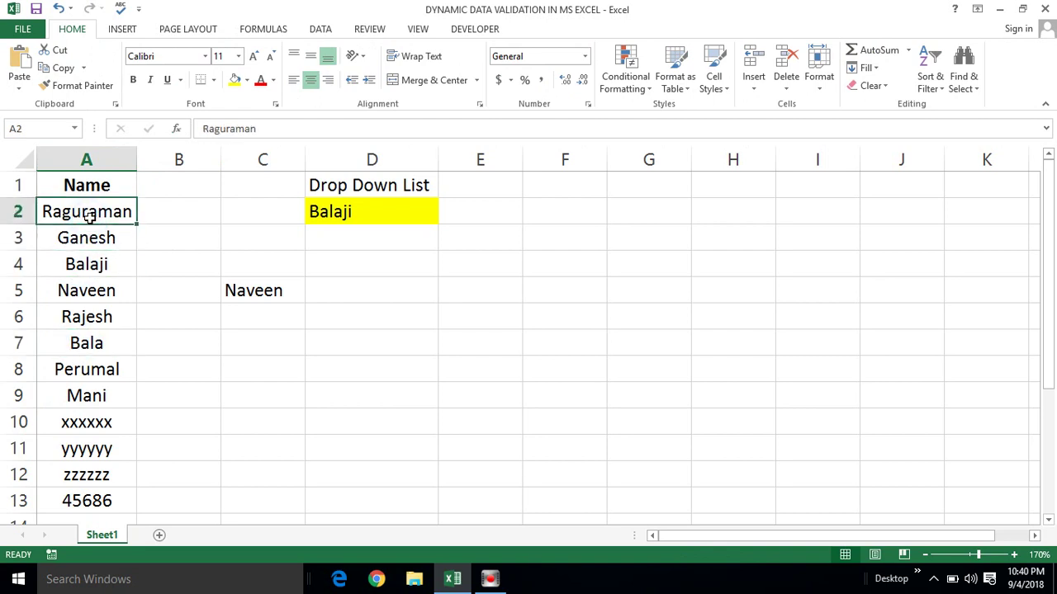
pyautogui.click(86, 245)
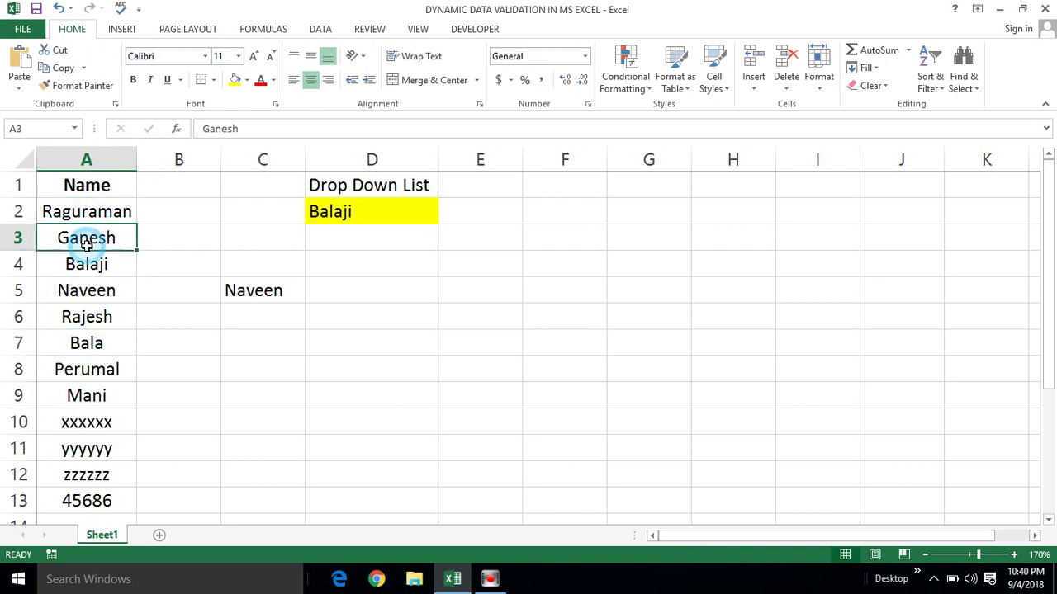
pyautogui.click(83, 484)
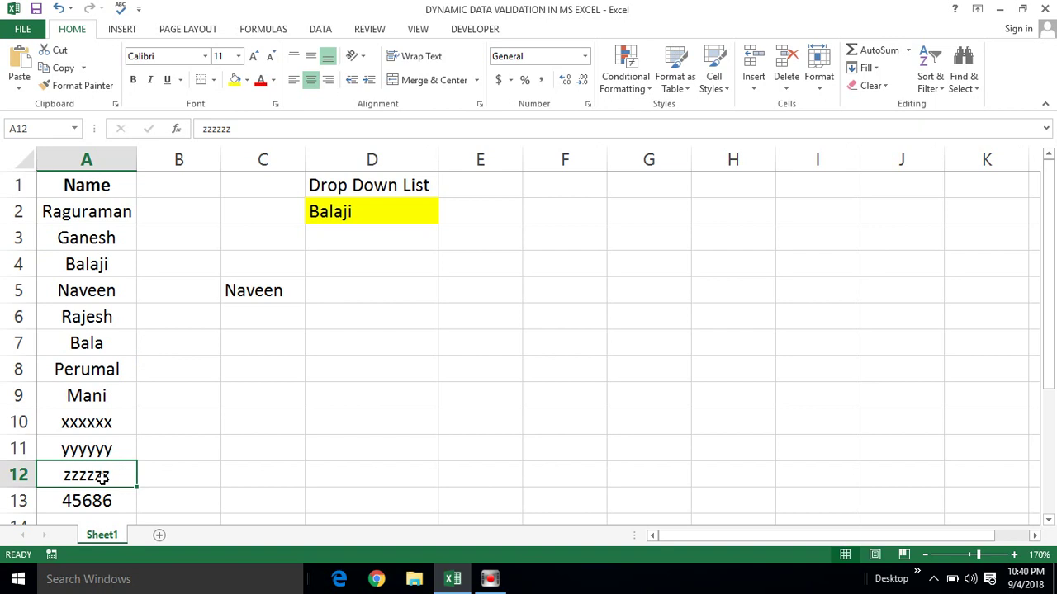
# Open the D2 drop-down to confirm it lists all column A names, leaving Balaji unchanged
pyautogui.click(369, 207)
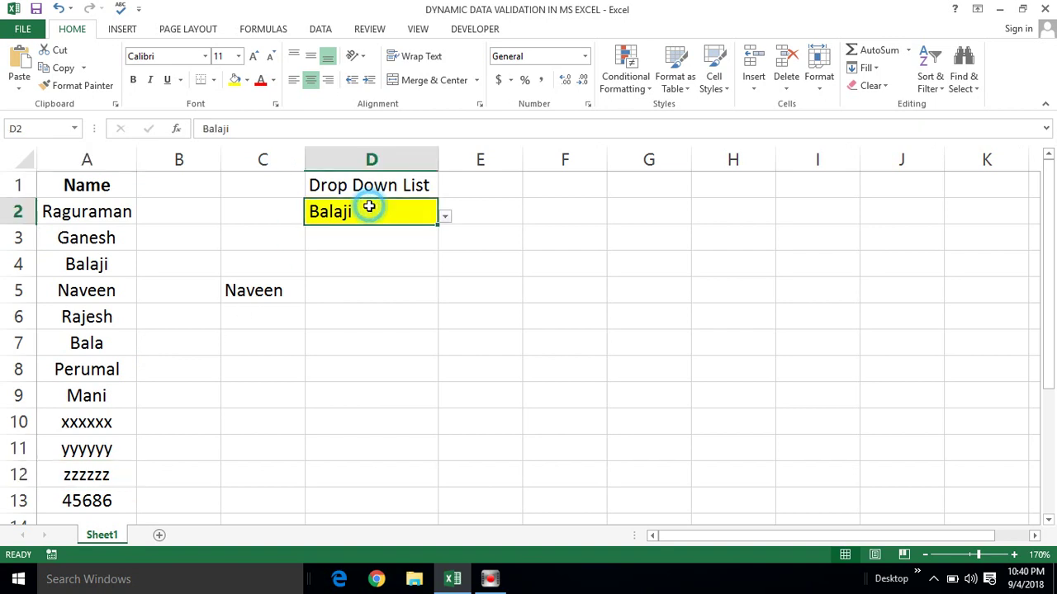
pyautogui.click(445, 217)
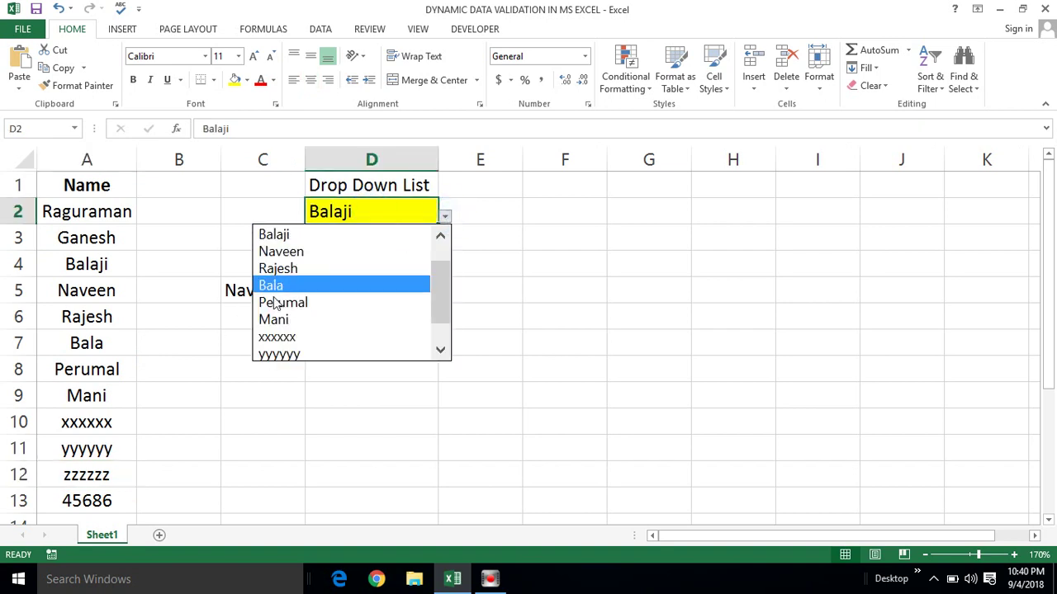
pyautogui.click(216, 334)
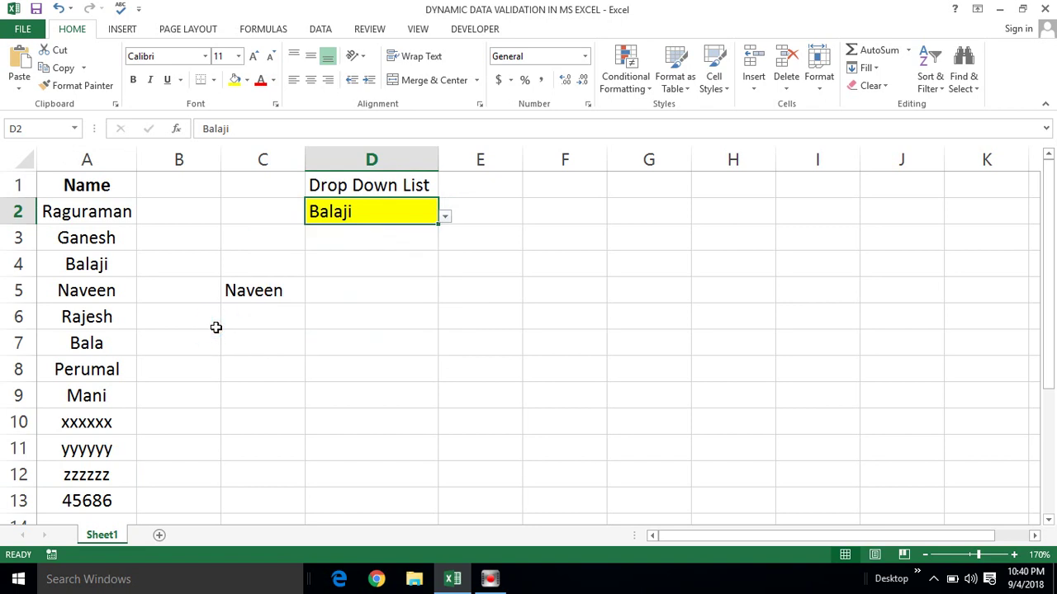
pyautogui.click(214, 275)
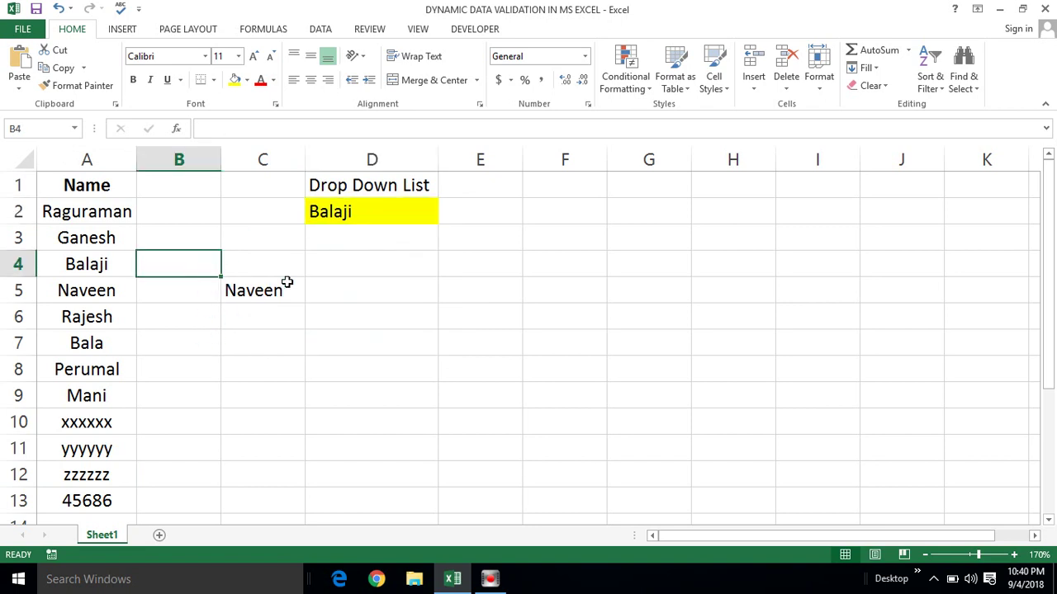